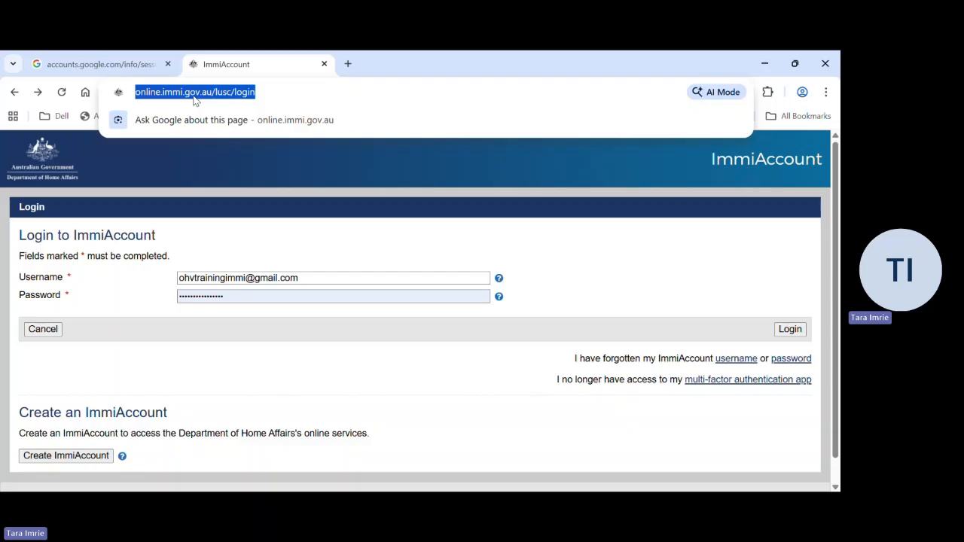
Log in to ImmiAccount with the 6-digit authenticator code and continue to My applications
{"action": "left_click", "coordinate": [237, 242]}
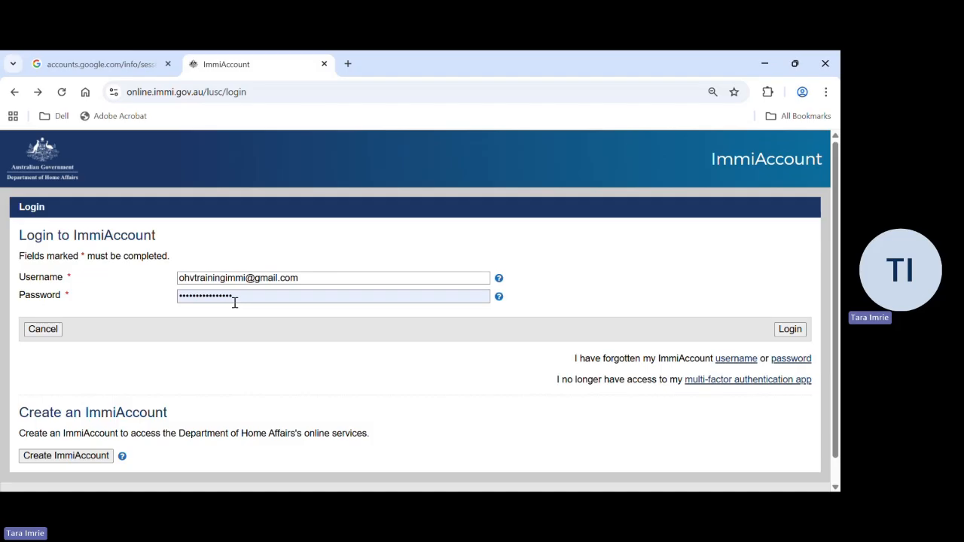
{"action": "left_click", "coordinate": [790, 330]}
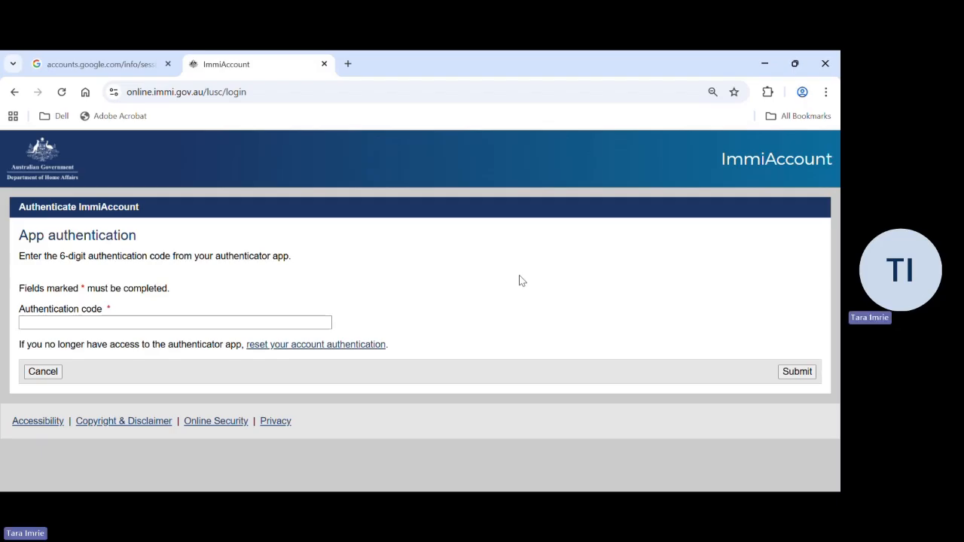
{"action": "left_click", "coordinate": [201, 324]}
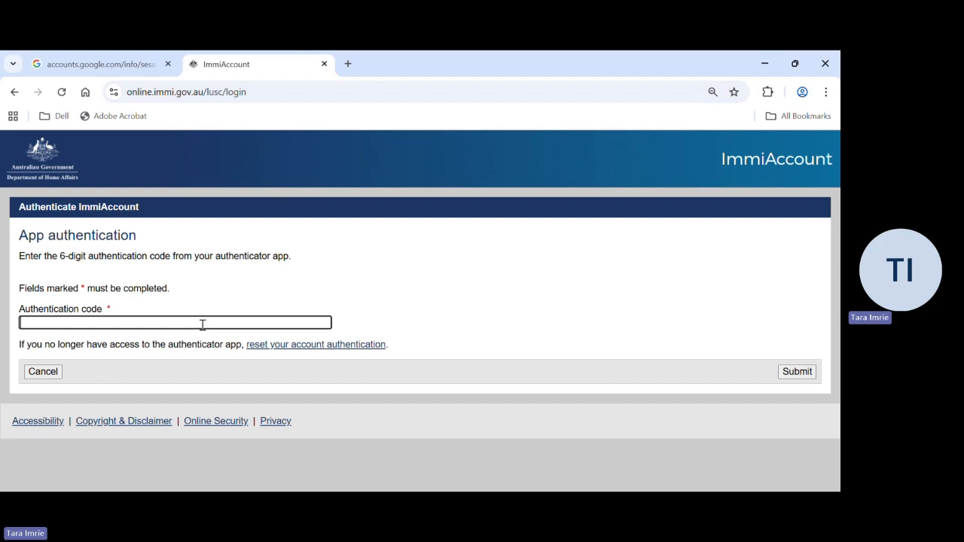
{"action": "key", "text": "Return"}
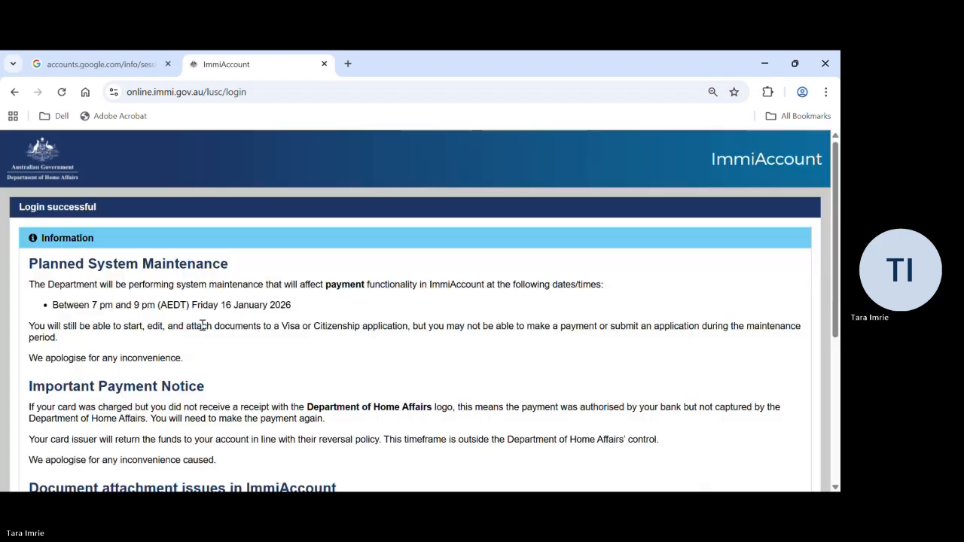
{"action": "scroll", "coordinate": [201, 325], "scroll_direction": "down", "scroll_amount": 5}
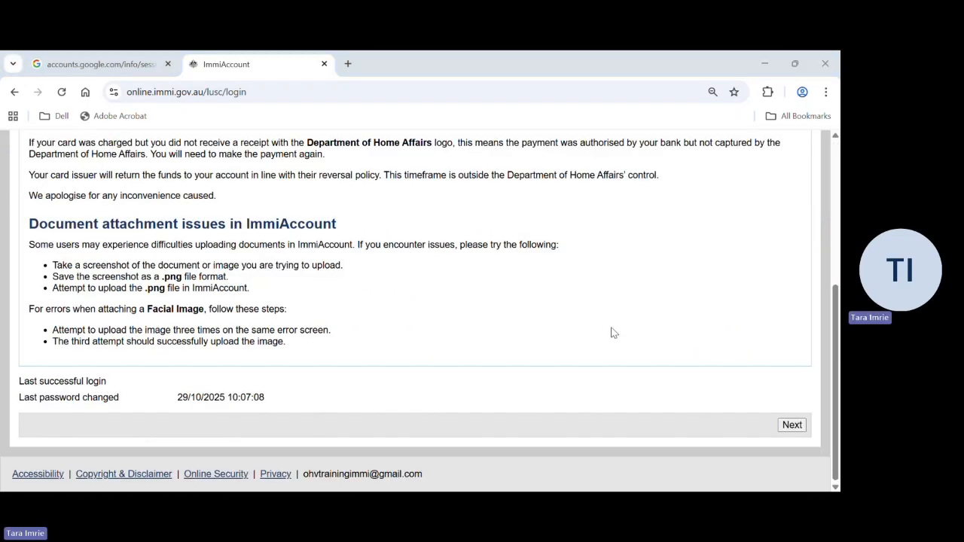
{"action": "left_click", "coordinate": [793, 425]}
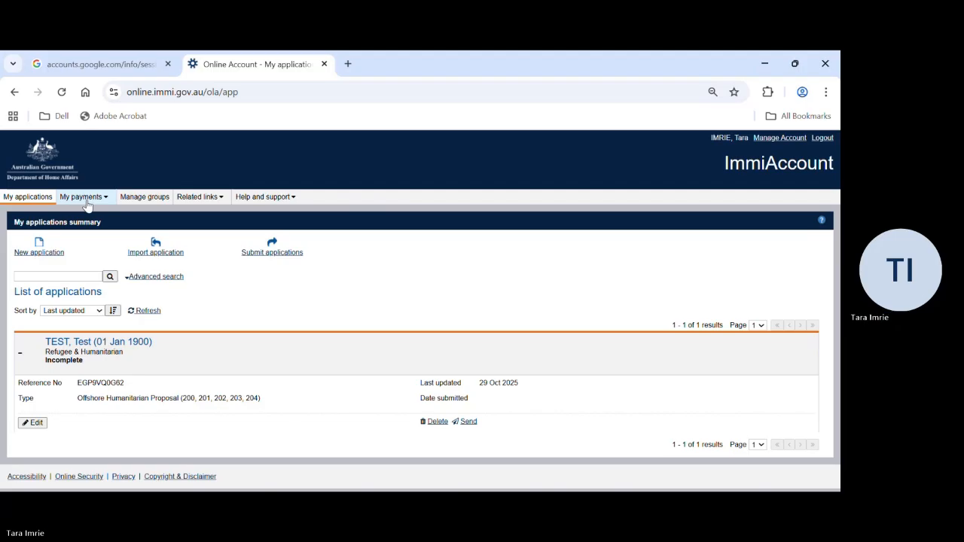
Start a new Offshore Humanitarian Proposal (200–204) from the Refugee & Humanitarian category
{"action": "left_click", "coordinate": [25, 256]}
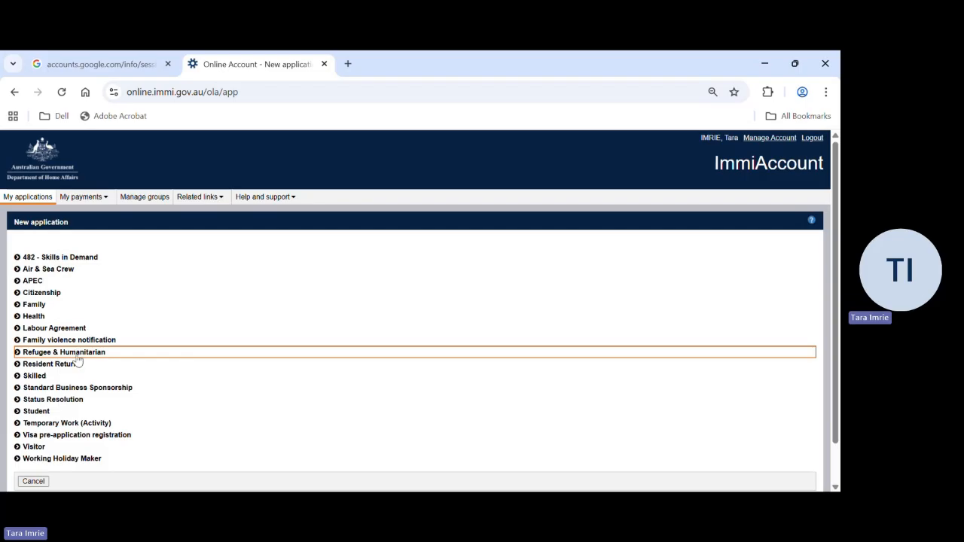
{"action": "left_click", "coordinate": [78, 357]}
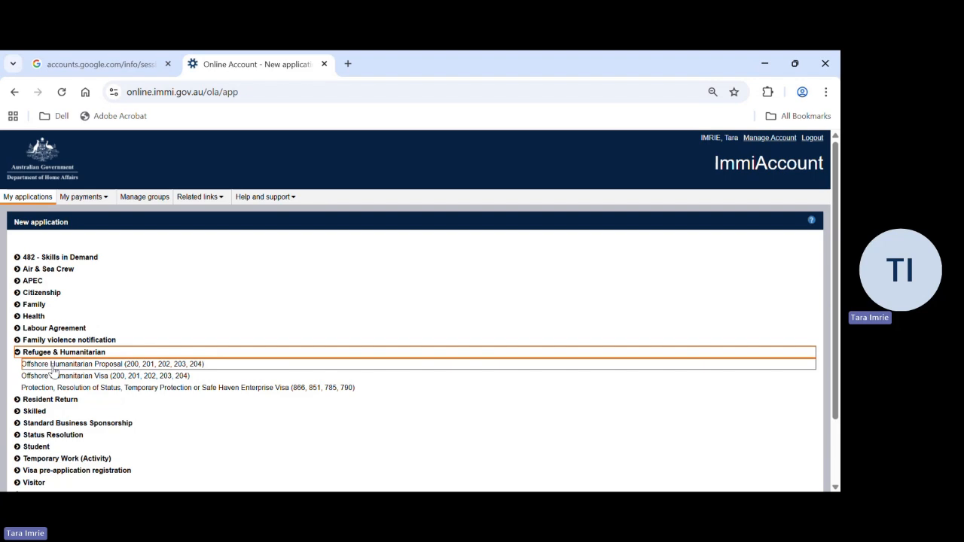
{"action": "left_click", "coordinate": [52, 367]}
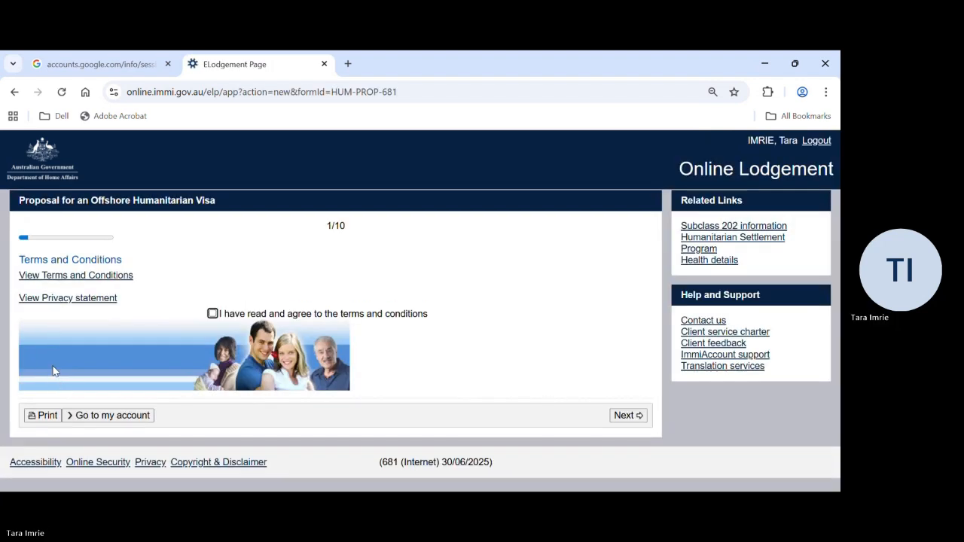
Accept the terms, then answer Individual proposer, not a citizen, permanent resident, no active application
{"action": "left_click", "coordinate": [212, 314]}
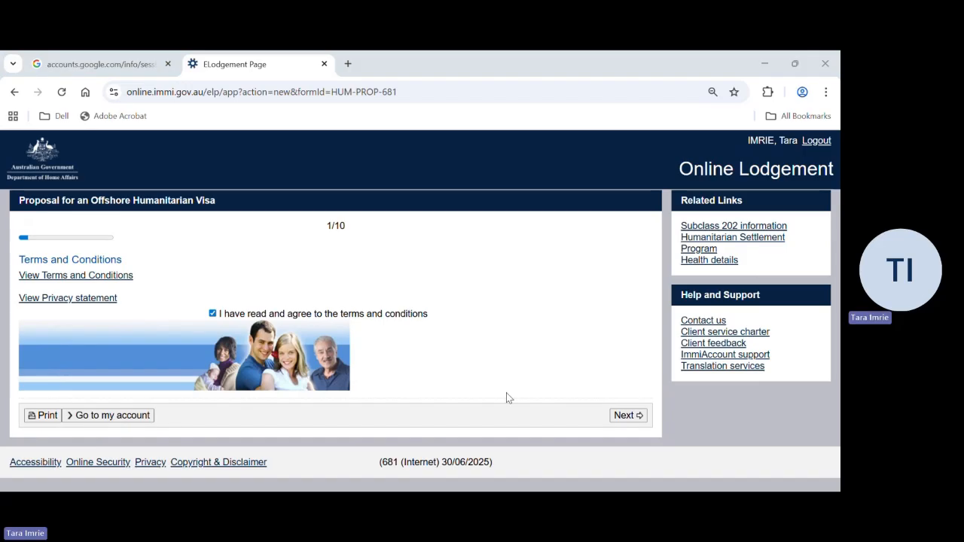
{"action": "left_click", "coordinate": [628, 416]}
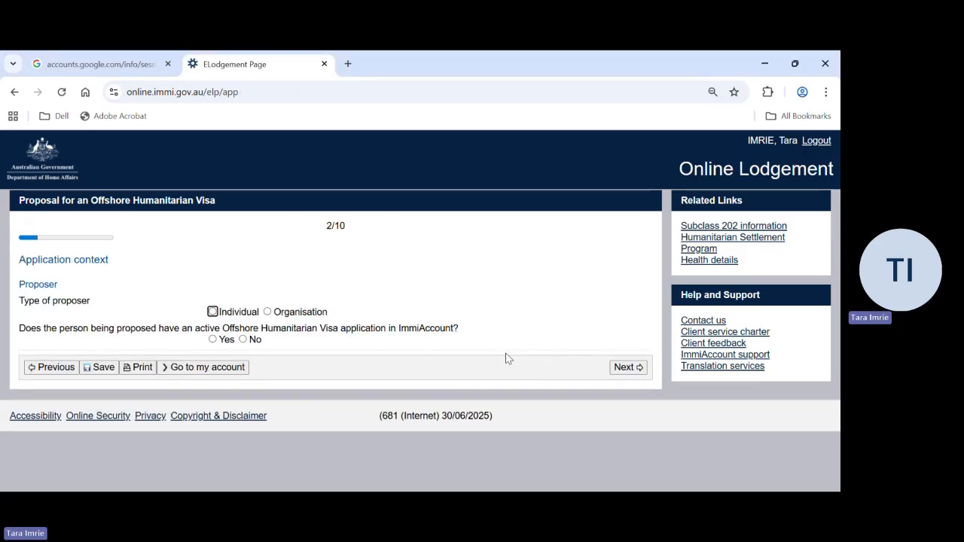
{"action": "left_click", "coordinate": [212, 312]}
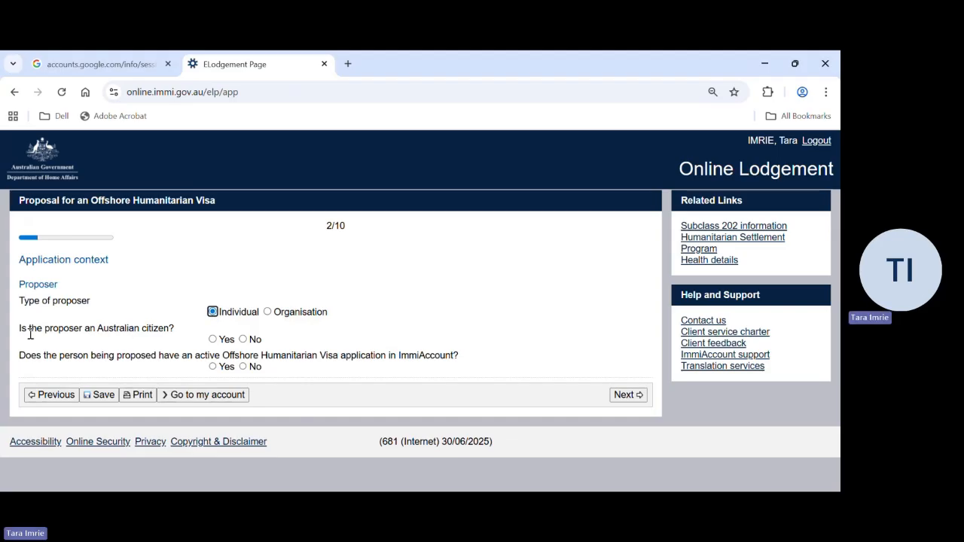
{"action": "left_click", "coordinate": [243, 340]}
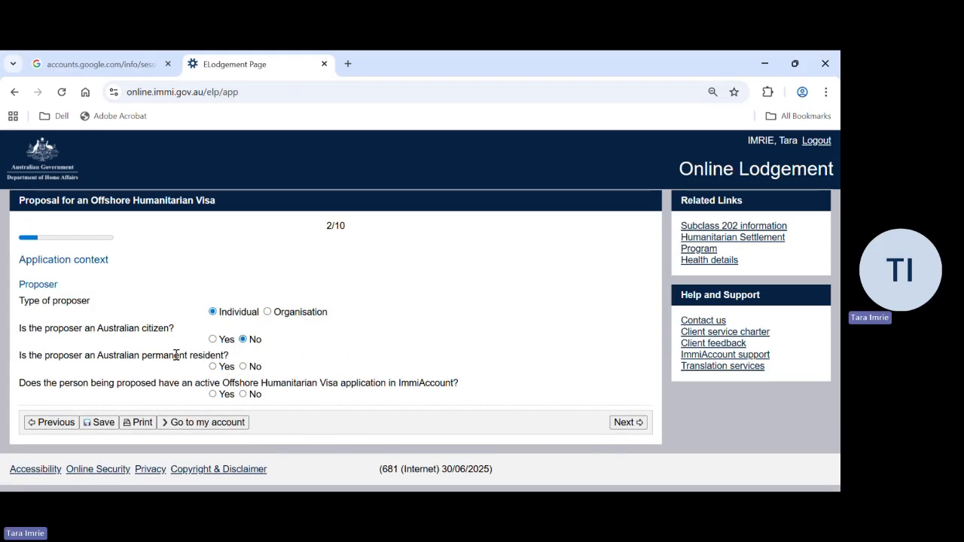
{"action": "left_click", "coordinate": [213, 367]}
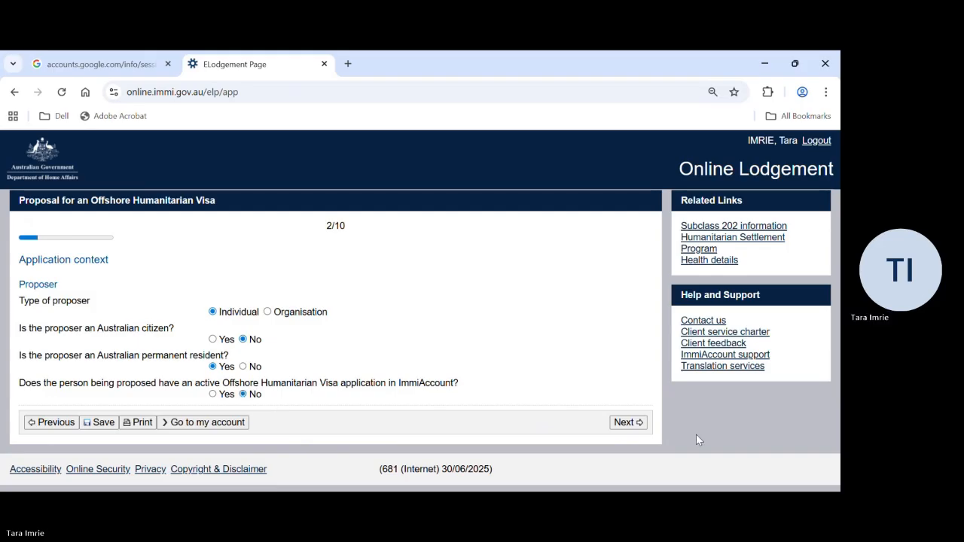
{"action": "left_click", "coordinate": [626, 423]}
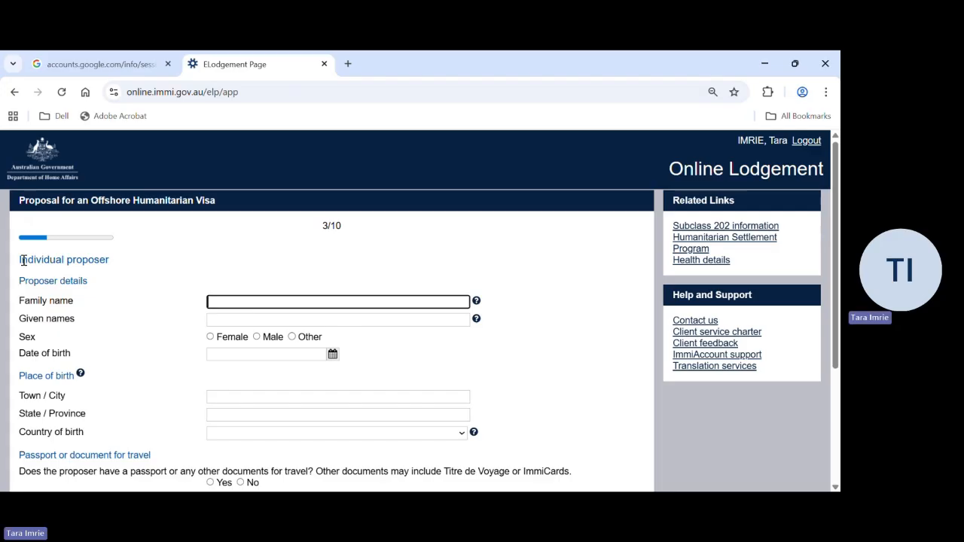
Enter the proposer's placeholder family and given names, sex Female, and birth date 01 Jan 1900
{"action": "left_click_drag", "start_coordinate": [18, 260], "coordinate": [110, 266]}
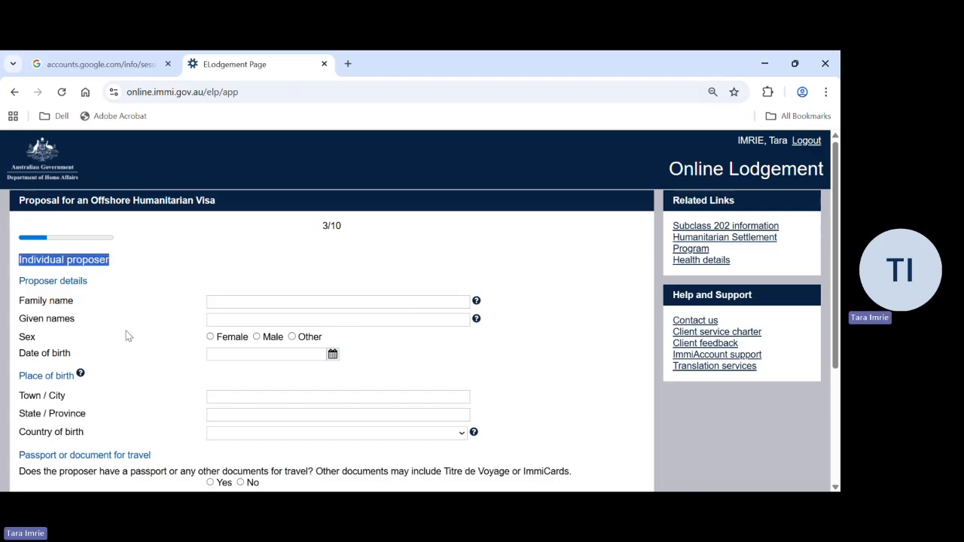
{"action": "left_click", "coordinate": [92, 285]}
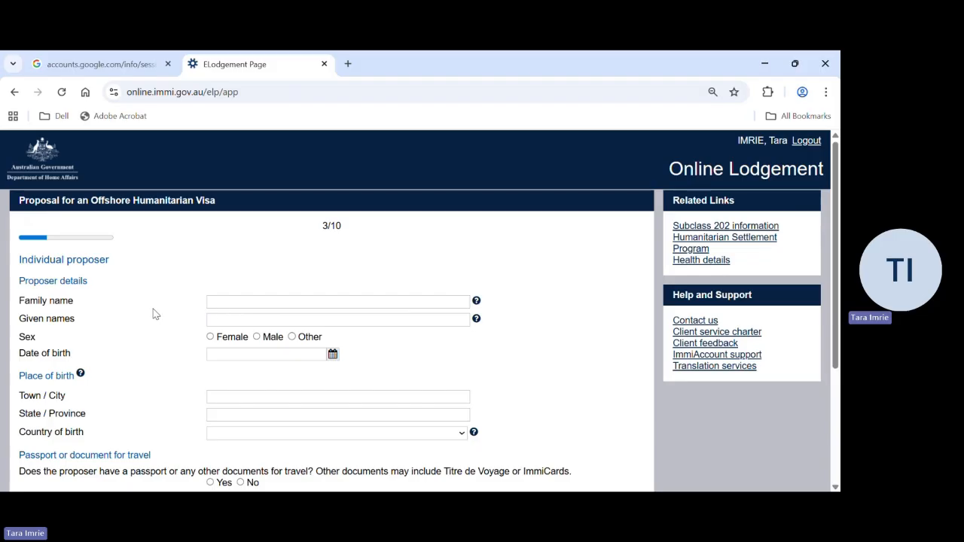
{"action": "left_click", "coordinate": [231, 302]}
{"action": "type", "text": "TEST"}
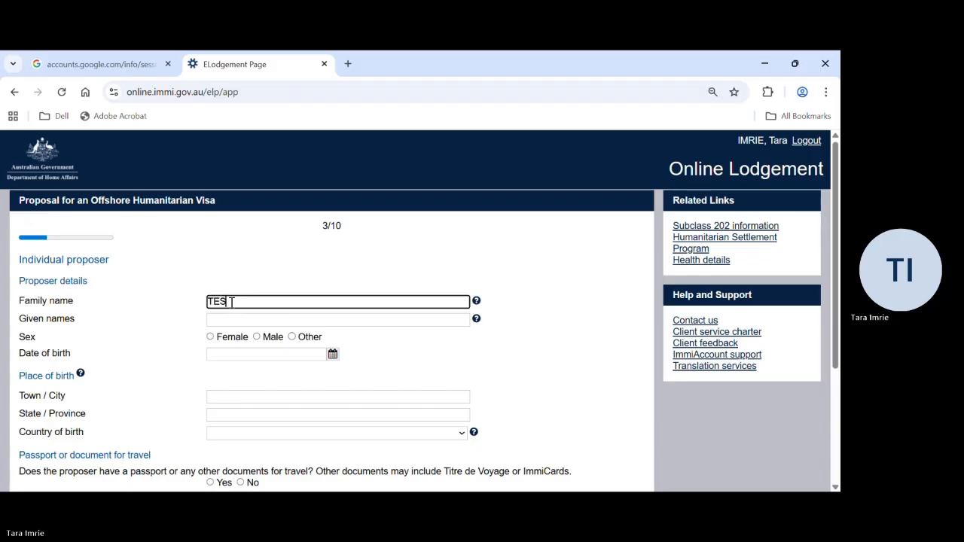
{"action": "key", "text": "Tab"}
{"action": "key", "text": "Tab"}
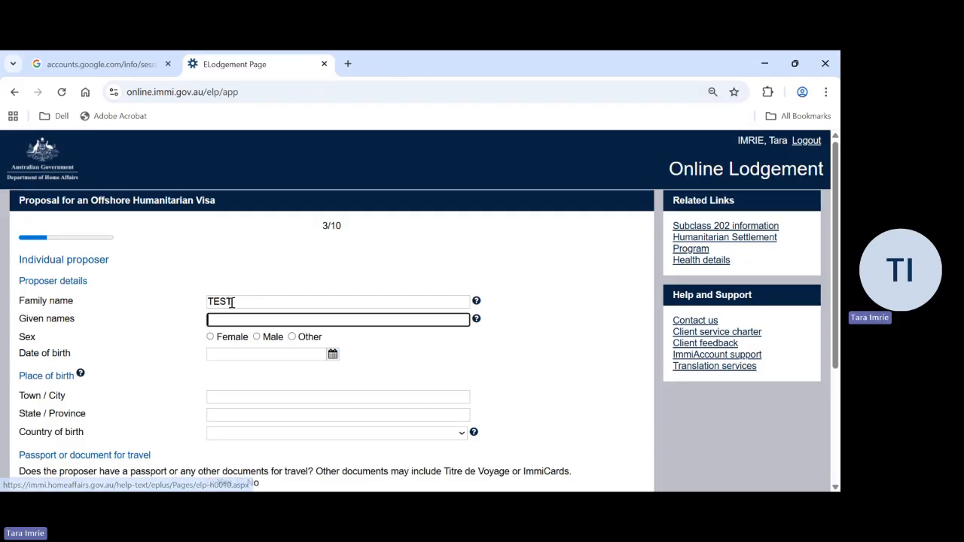
{"action": "type", "text": "Test"}
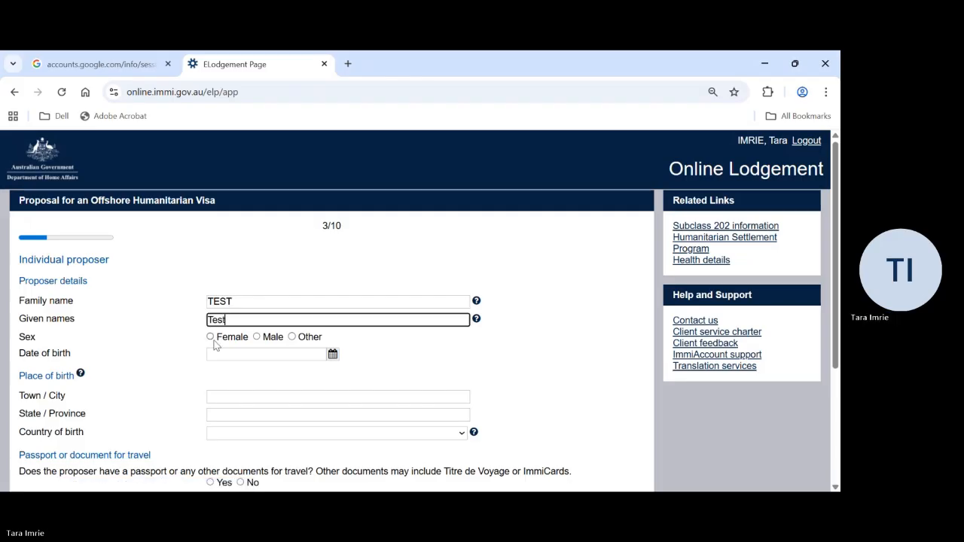
{"action": "left_click", "coordinate": [211, 337]}
{"action": "left_click", "coordinate": [216, 354]}
{"action": "type", "text": "01/01/1900"}
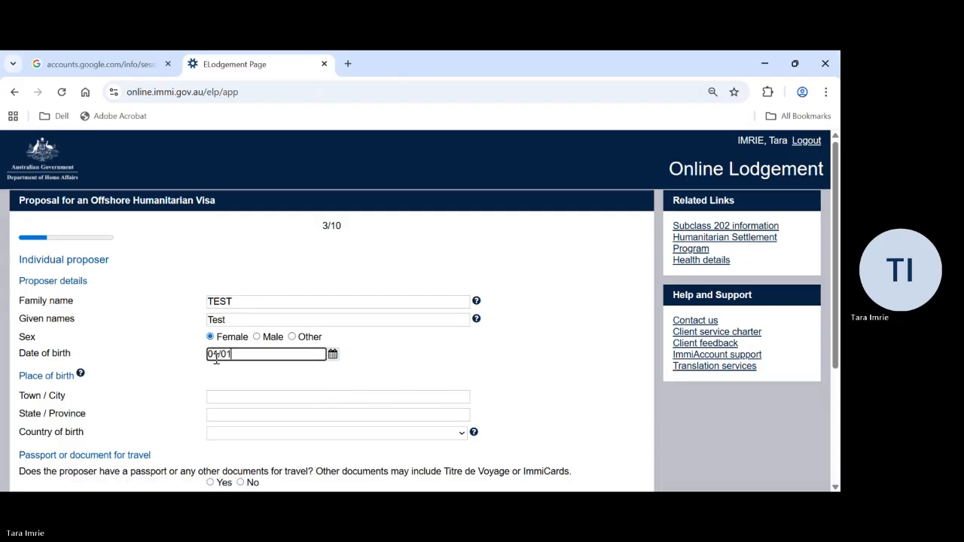
{"action": "left_click", "coordinate": [235, 375]}
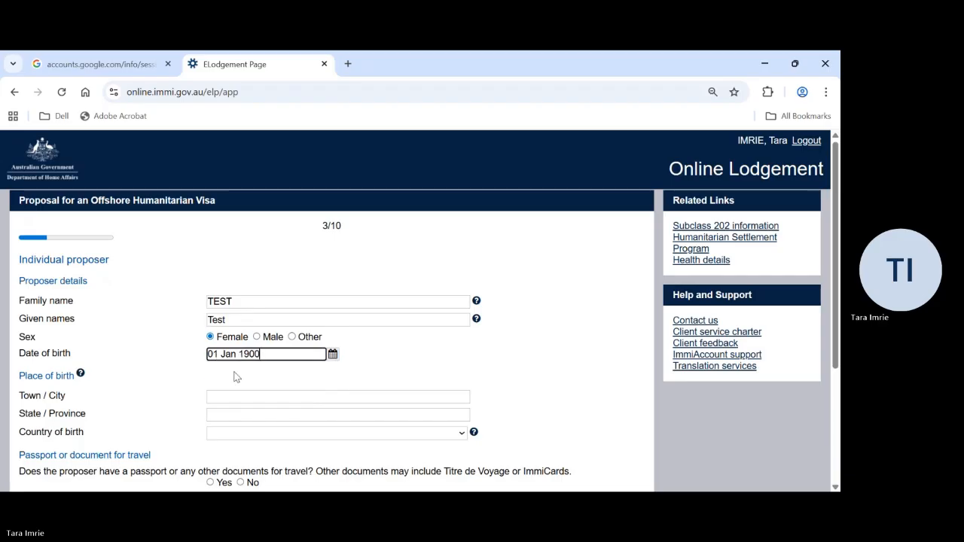
Set the proposer's birthplace to Kabul, AFGHANISTAN
{"action": "scroll", "coordinate": [236, 374], "scroll_direction": "down", "scroll_amount": 2}
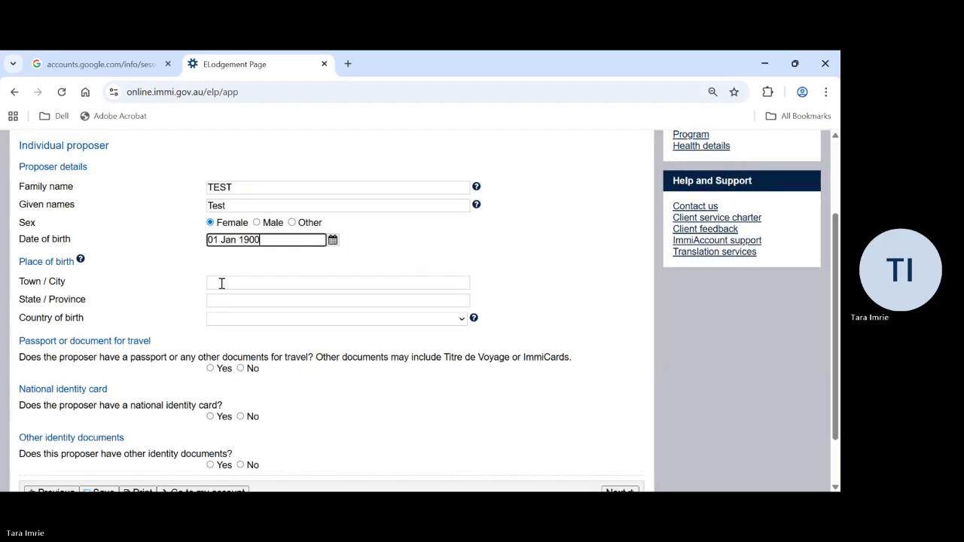
{"action": "left_click", "coordinate": [218, 284]}
{"action": "type", "text": "Kalul"}
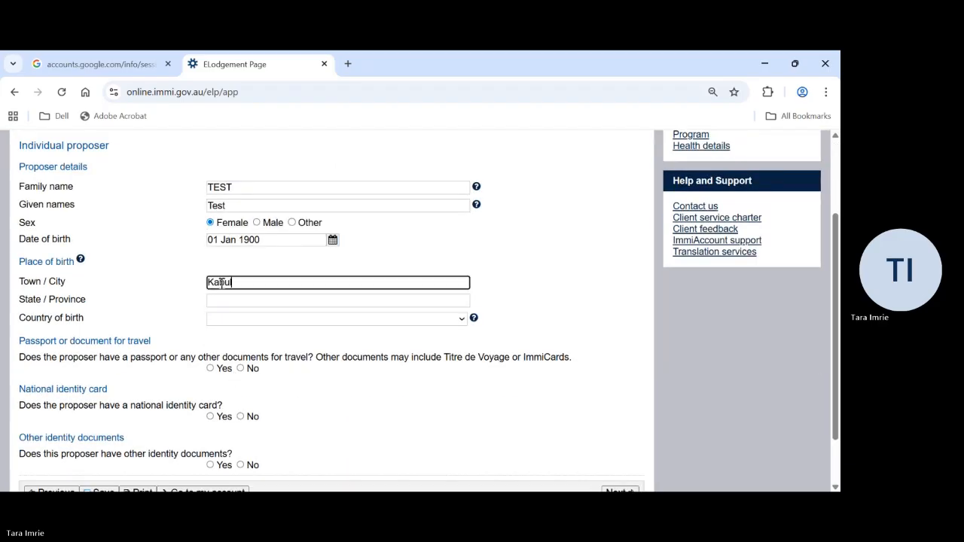
{"action": "key", "text": "Tab"}
{"action": "type", "text": "Kabul"}
{"action": "key", "text": "Tab"}
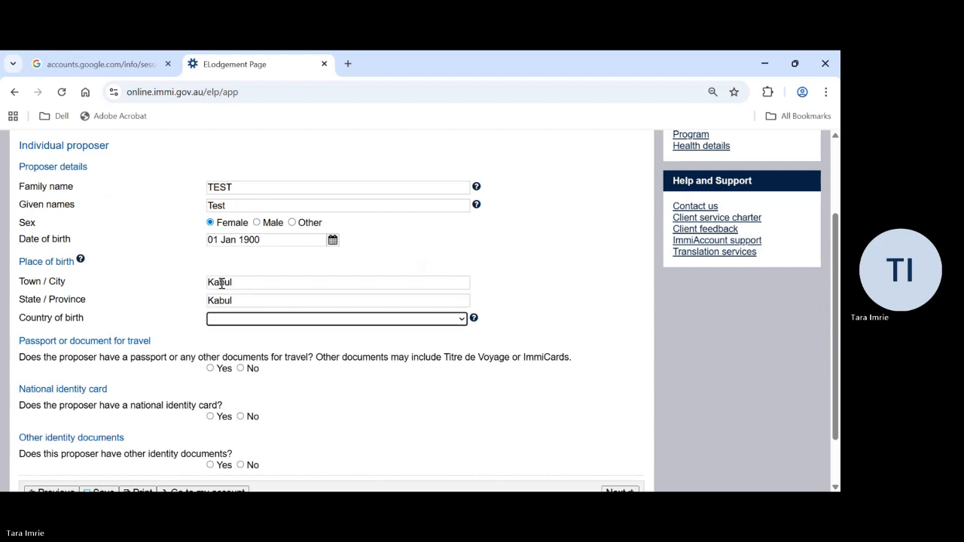
{"action": "key", "text": "a"}
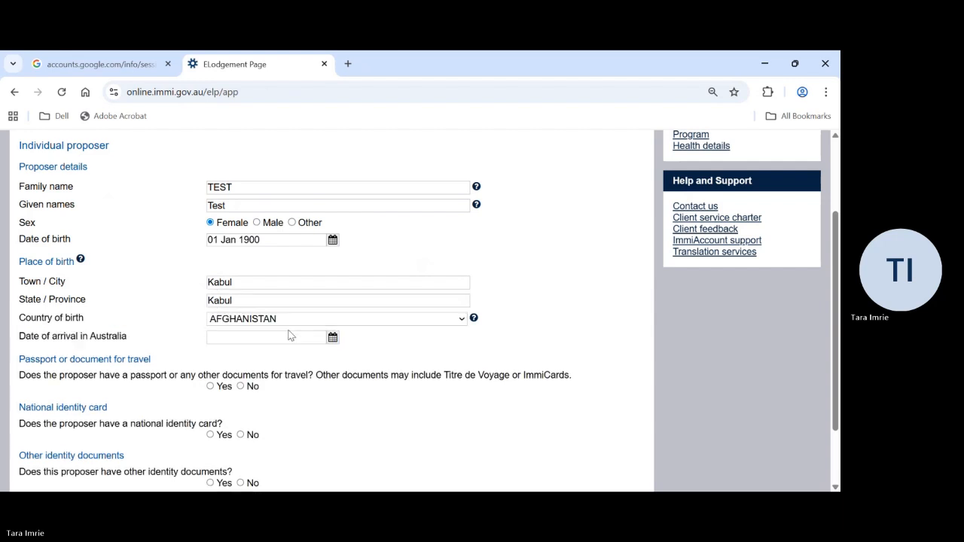
Set the arrival date in Australia to 01 Jan 2025 and answer Yes to passport
{"action": "left_click", "coordinate": [274, 338]}
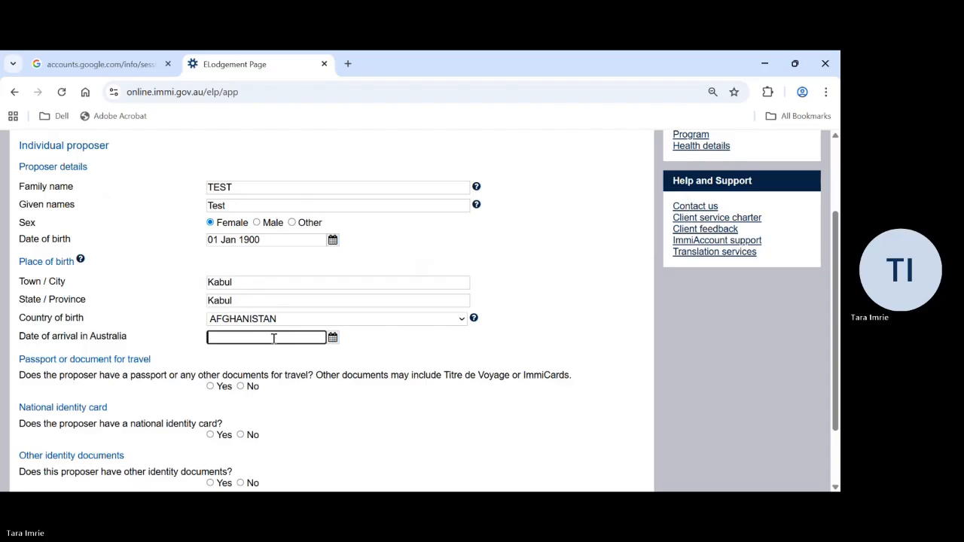
{"action": "type", "text": "01/"}
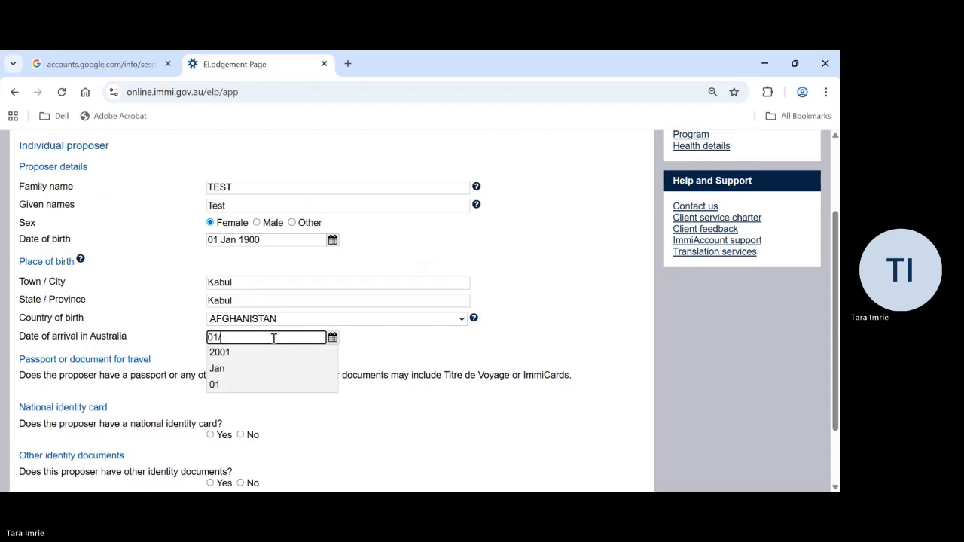
{"action": "type", "text": "01/202"}
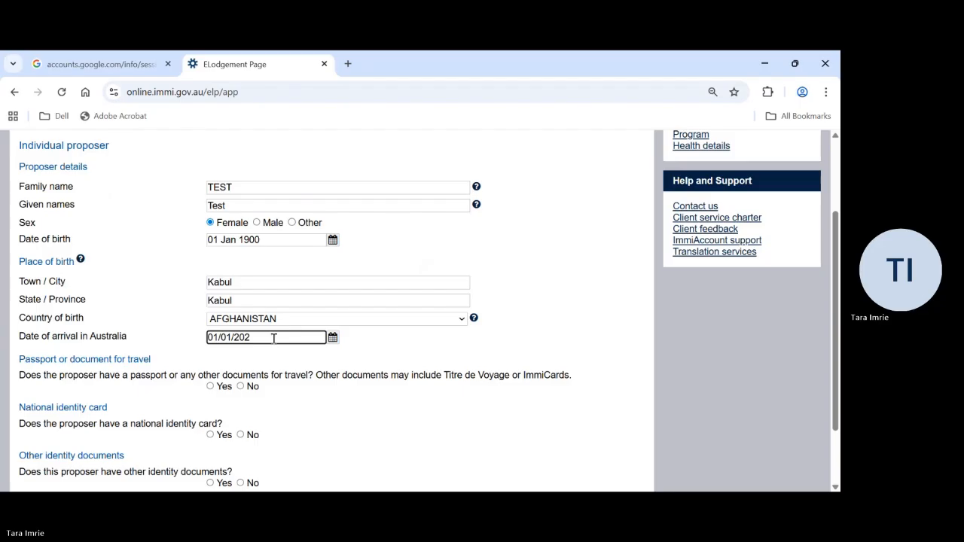
{"action": "type", "text": "5"}
{"action": "left_click", "coordinate": [273, 353]}
{"action": "scroll", "coordinate": [329, 417], "scroll_direction": "down", "scroll_amount": 2}
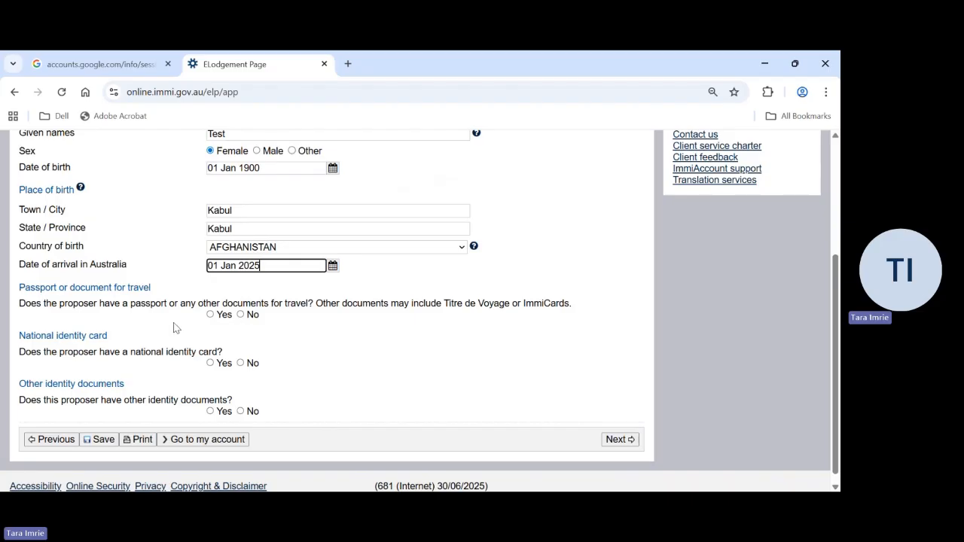
{"action": "left_click", "coordinate": [211, 315]}
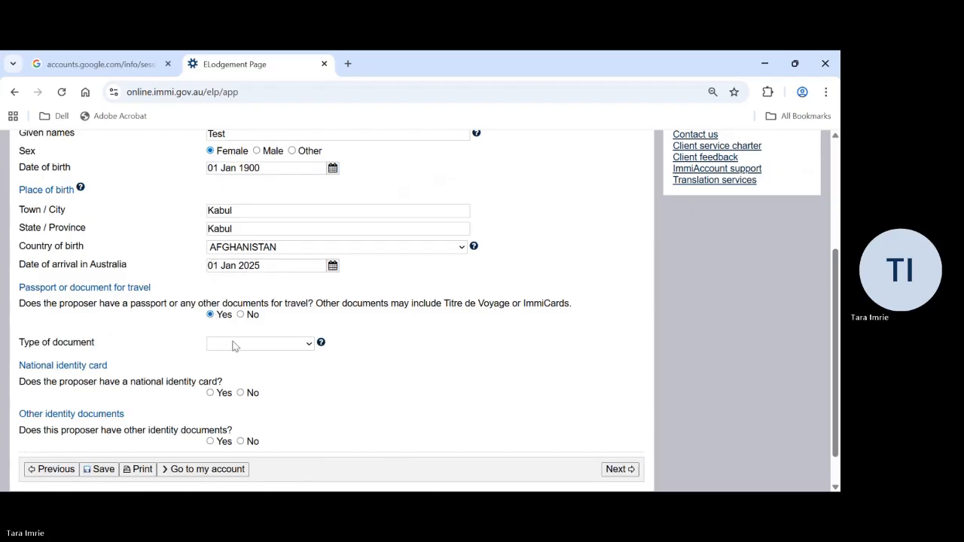
Choose ImmiCard as travel document, with nationality AFGHANISTAN - AFG and its document number
{"action": "left_click", "coordinate": [242, 393]}
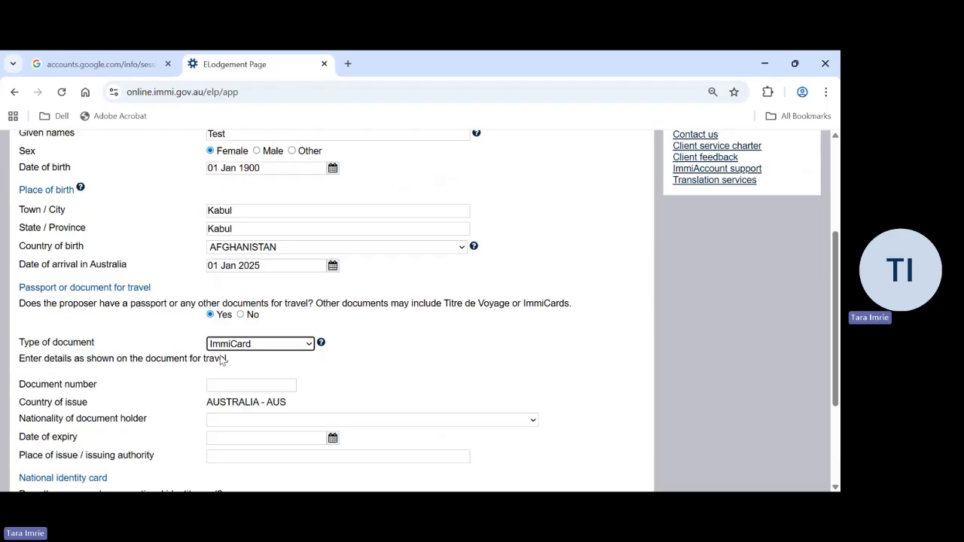
{"action": "scroll", "coordinate": [216, 377], "scroll_direction": "down", "scroll_amount": 1}
{"action": "left_click", "coordinate": [212, 321]}
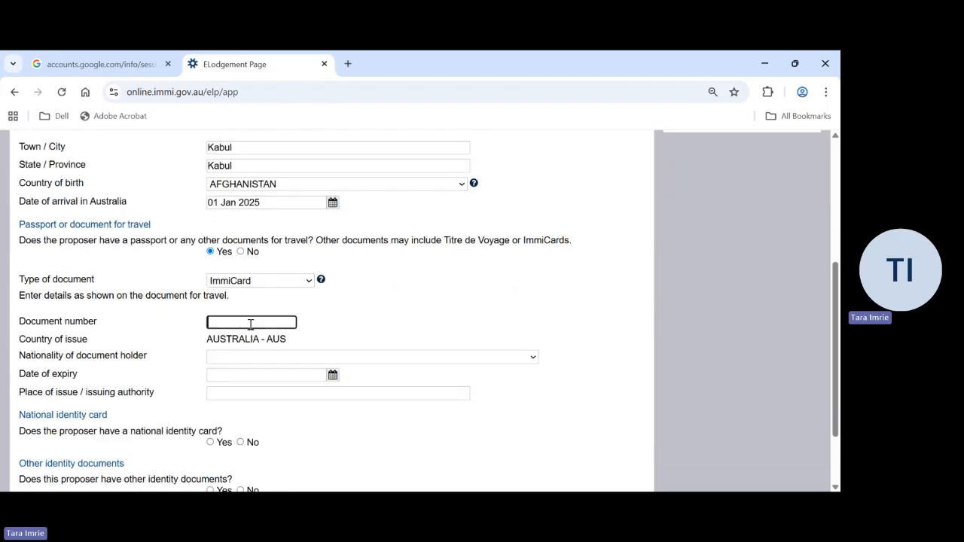
{"action": "left_click", "coordinate": [221, 357]}
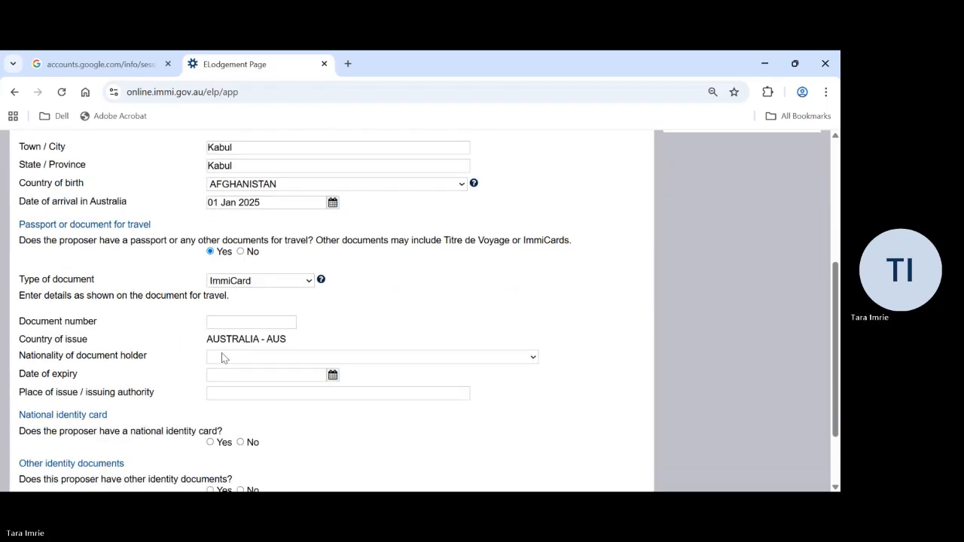
{"action": "left_click", "coordinate": [241, 77]}
{"action": "left_click", "coordinate": [223, 323]}
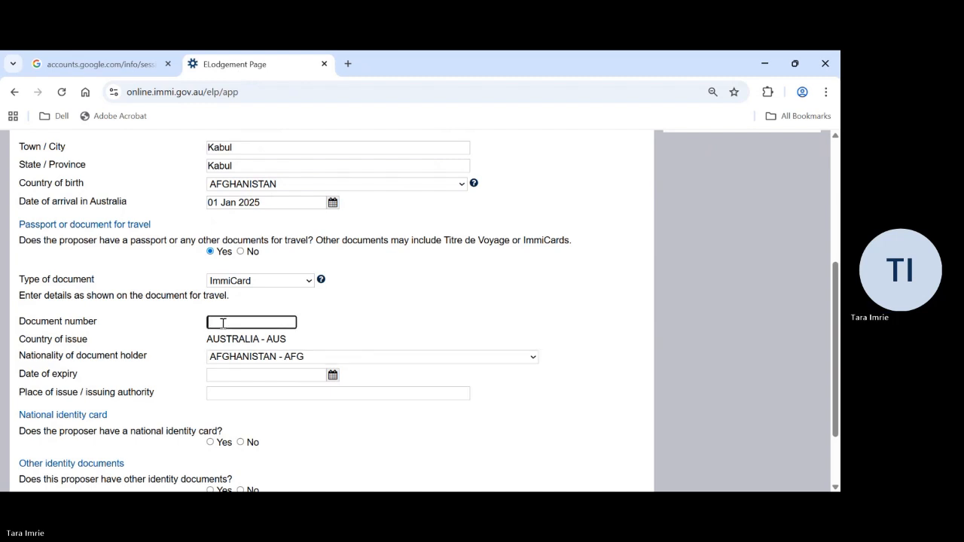
{"action": "type", "text": "EIS123456"}
{"action": "left_click_drag", "start_coordinate": [232, 323], "coordinate": [254, 322]}
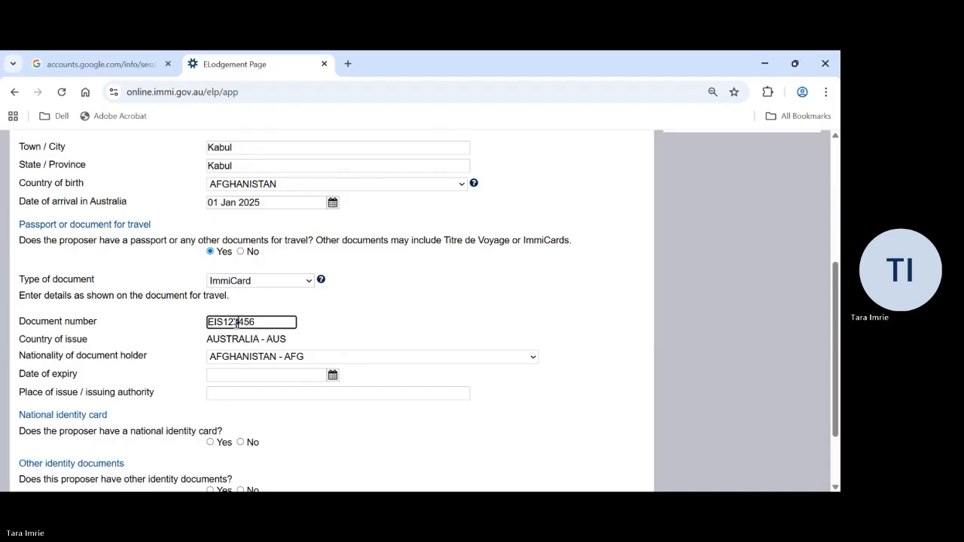
Set expiry 11 Jan 2026 and place of issue Australia, then change passport to No
{"action": "left_click", "coordinate": [234, 376]}
{"action": "left_click", "coordinate": [332, 374]}
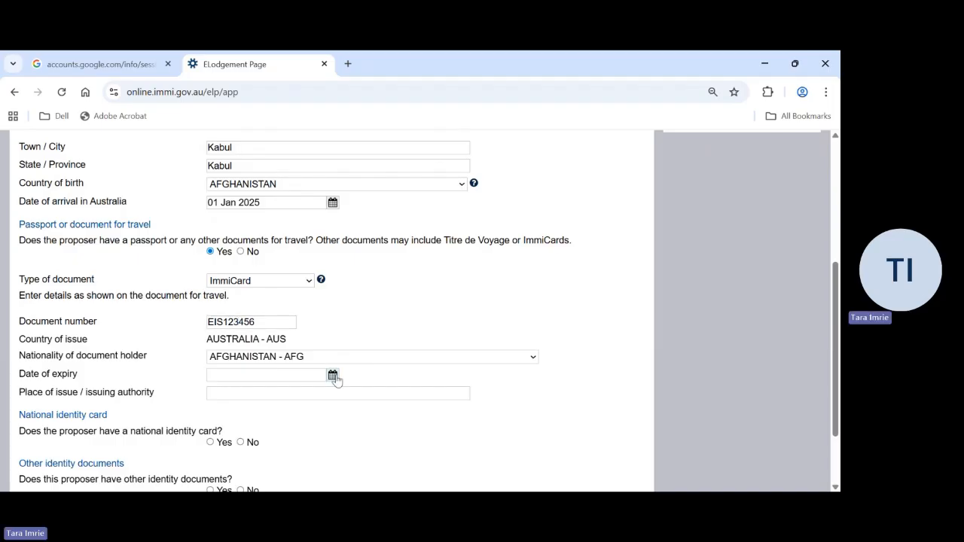
{"action": "left_click", "coordinate": [321, 434]}
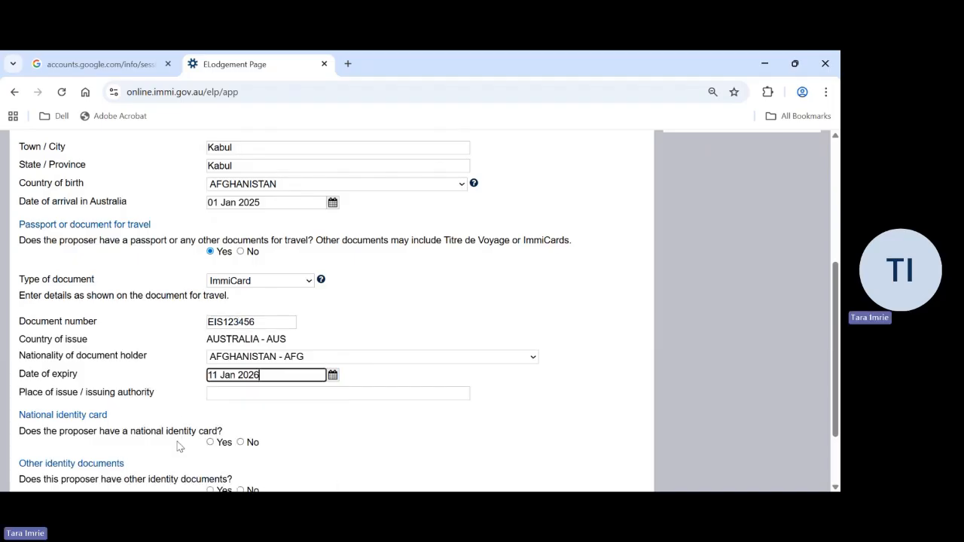
{"action": "left_click", "coordinate": [232, 391]}
{"action": "type", "text": "Australia"}
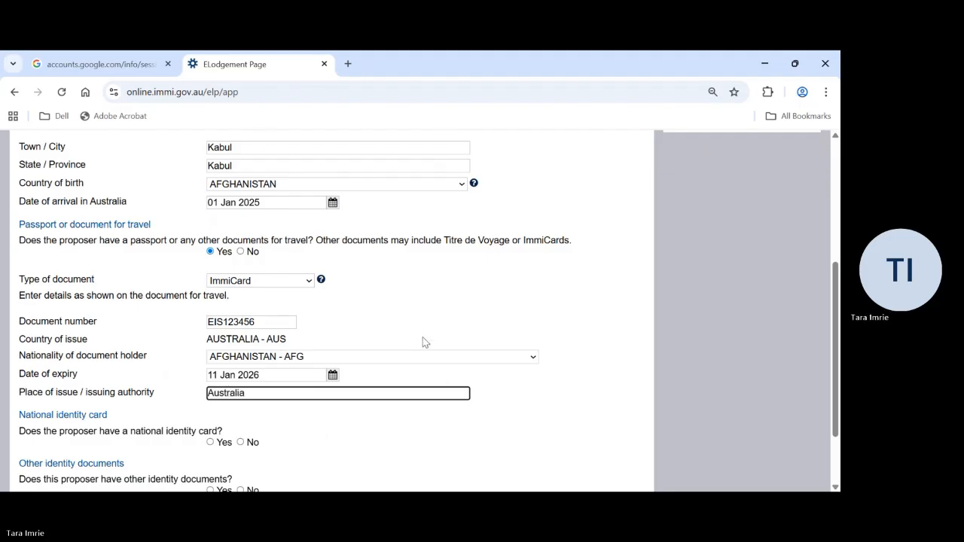
{"action": "left_click", "coordinate": [241, 251]}
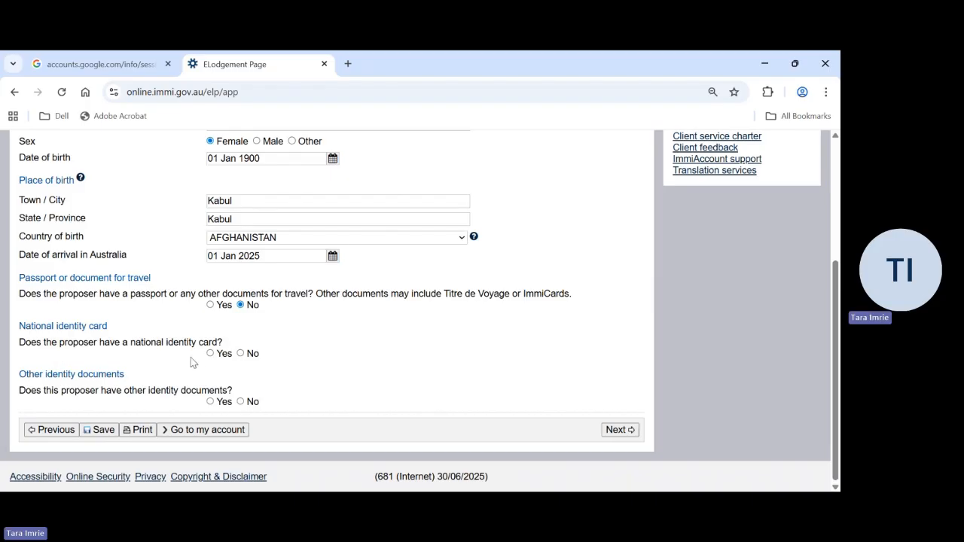
Try adding a national identity card, cancel it, and answer No to that question
{"action": "left_click", "coordinate": [216, 357]}
{"action": "scroll", "coordinate": [216, 360], "scroll_direction": "down", "scroll_amount": 1}
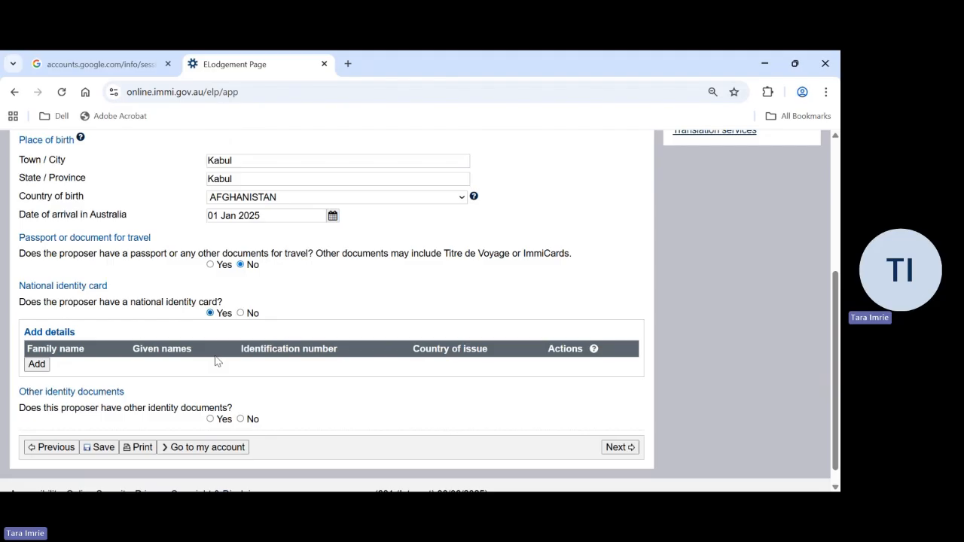
{"action": "left_click", "coordinate": [36, 364]}
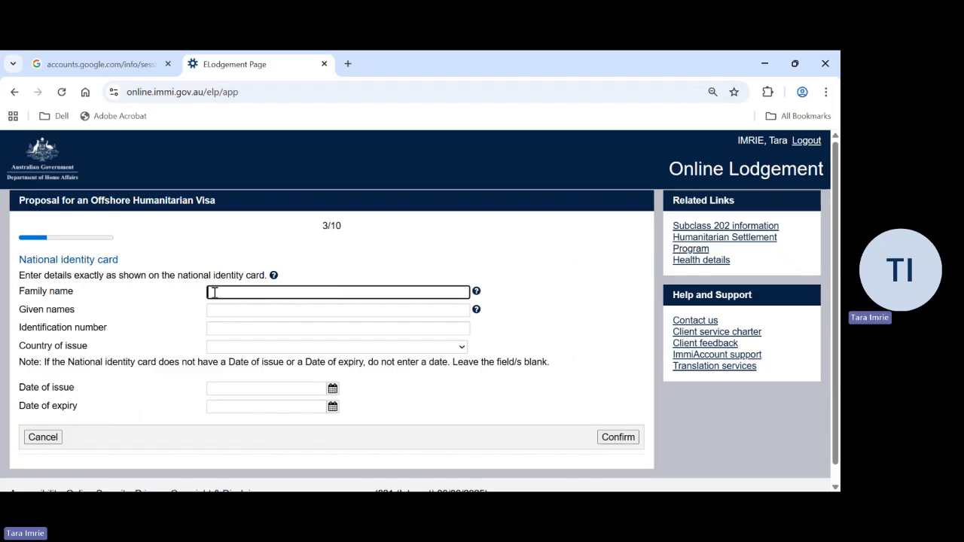
{"action": "left_click", "coordinate": [43, 437]}
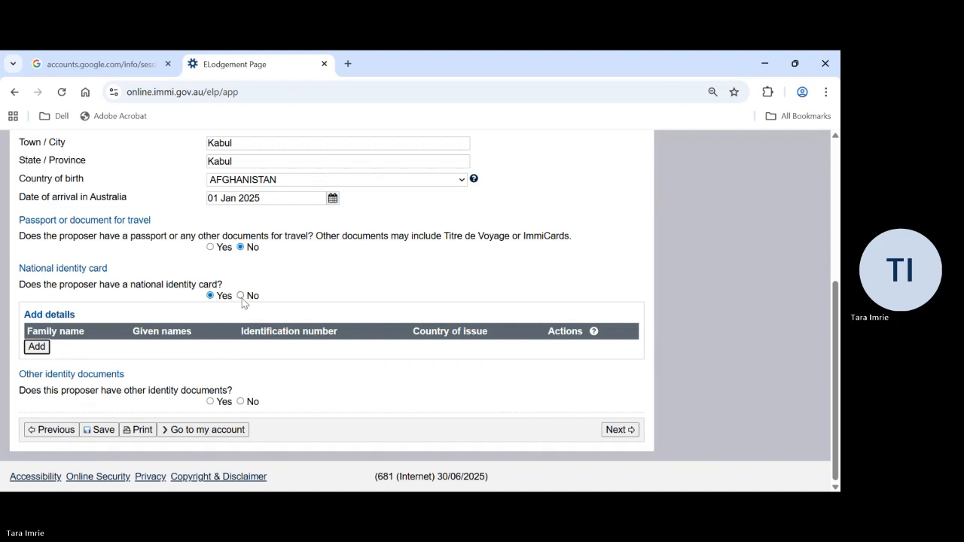
{"action": "left_click", "coordinate": [240, 296]}
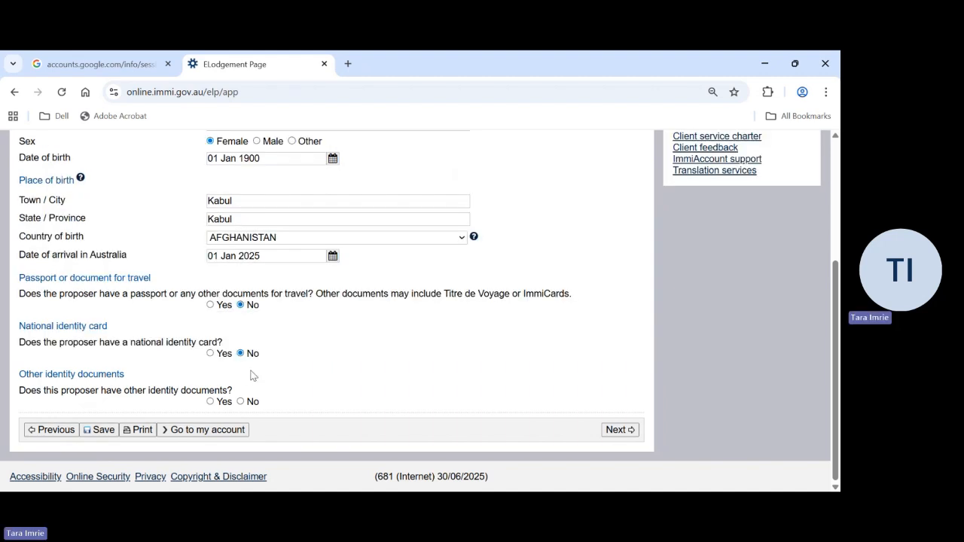
Answer Yes to other identity documents and open a new document entry
{"action": "left_click", "coordinate": [210, 402]}
{"action": "scroll", "coordinate": [320, 396], "scroll_direction": "down", "scroll_amount": 1}
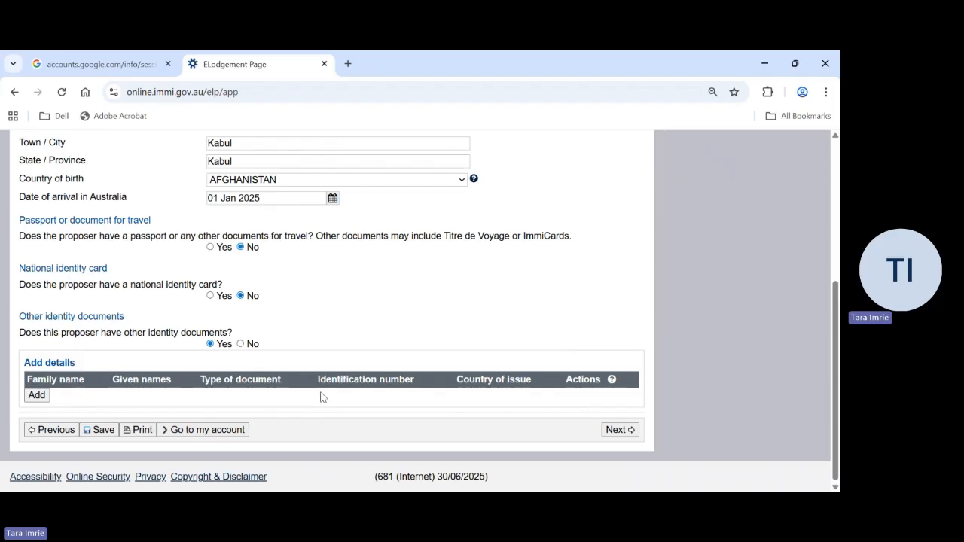
{"action": "left_click", "coordinate": [48, 397]}
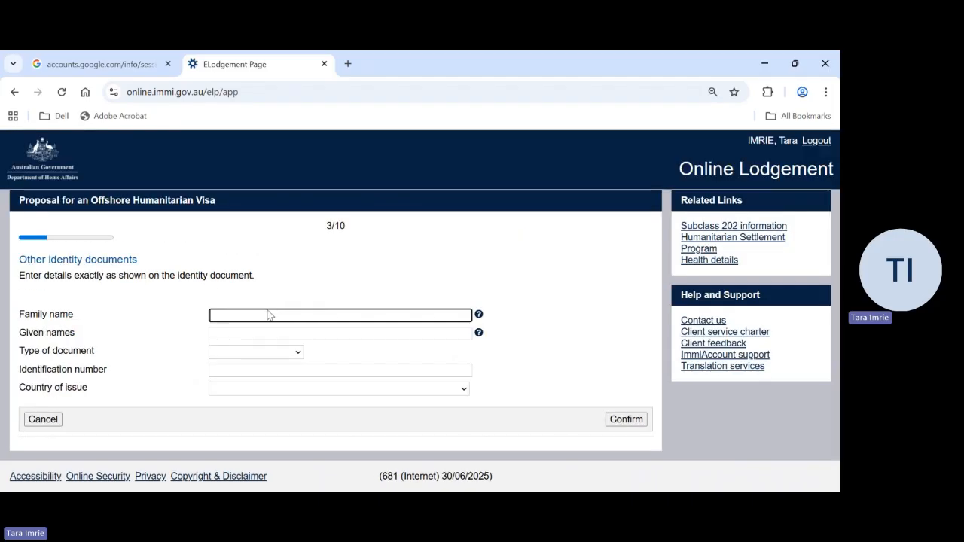
Try Birth certificate, Drivers licence and Other as document type, then cancel and answer No
{"action": "left_click", "coordinate": [241, 351]}
{"action": "left_click", "coordinate": [239, 387]}
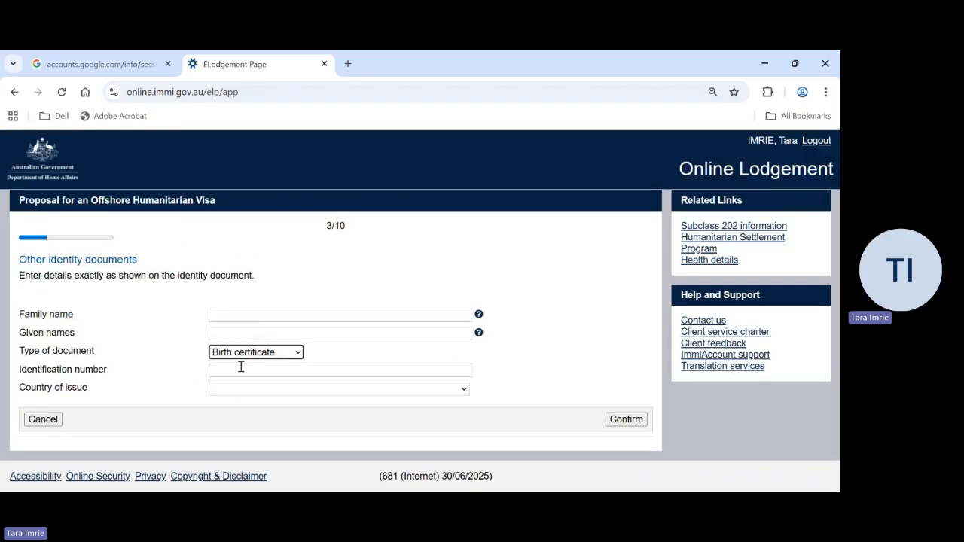
{"action": "left_click", "coordinate": [241, 358]}
{"action": "left_click", "coordinate": [233, 397]}
{"action": "left_click", "coordinate": [243, 358]}
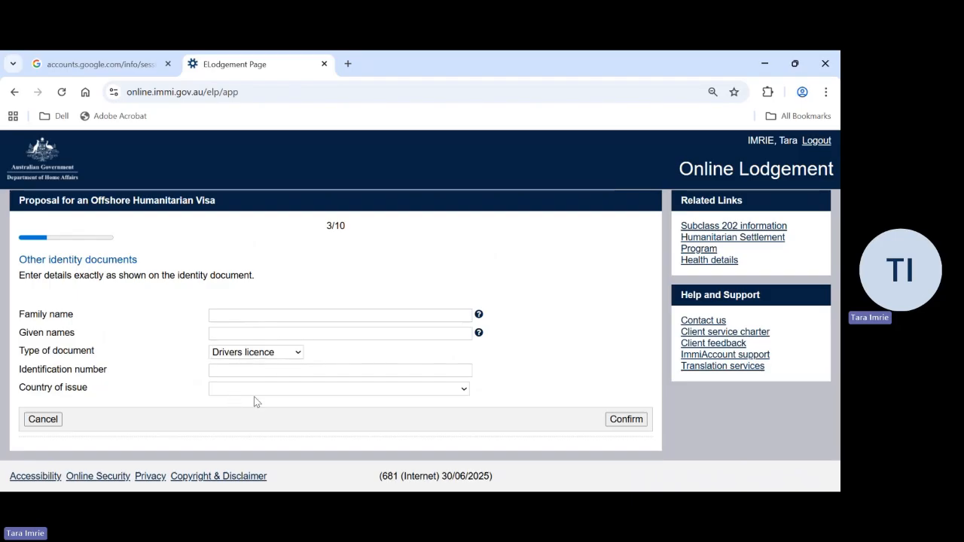
{"action": "left_click", "coordinate": [249, 435]}
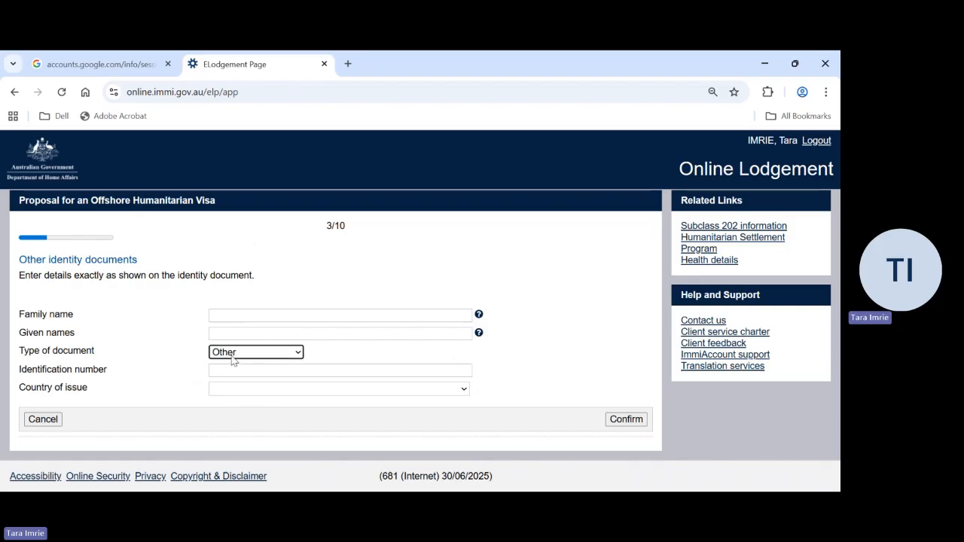
{"action": "left_click", "coordinate": [258, 394]}
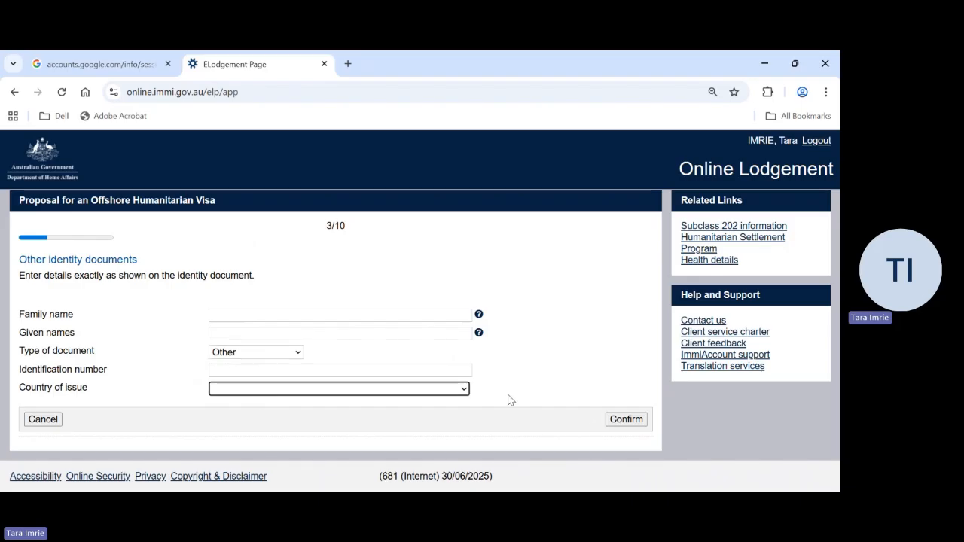
{"action": "left_click", "coordinate": [45, 419]}
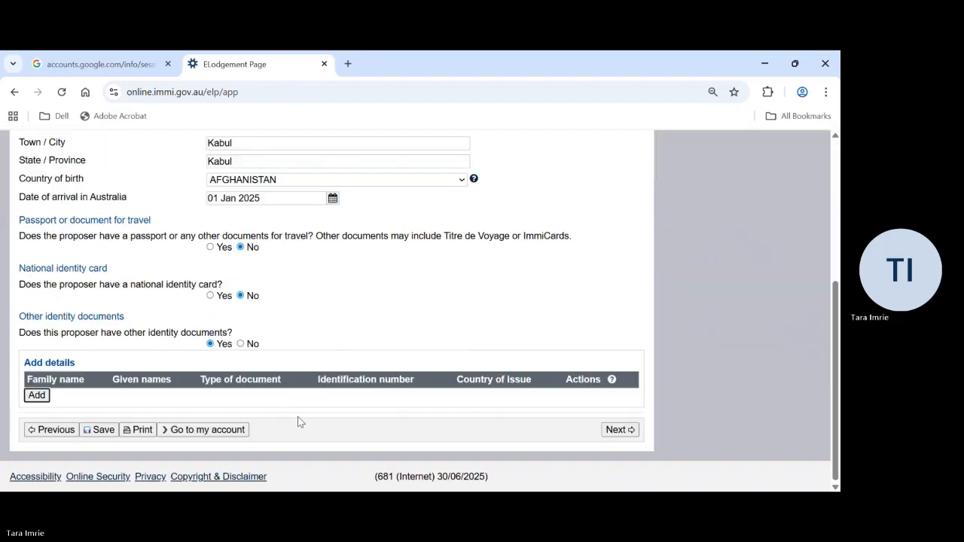
{"action": "left_click", "coordinate": [240, 344]}
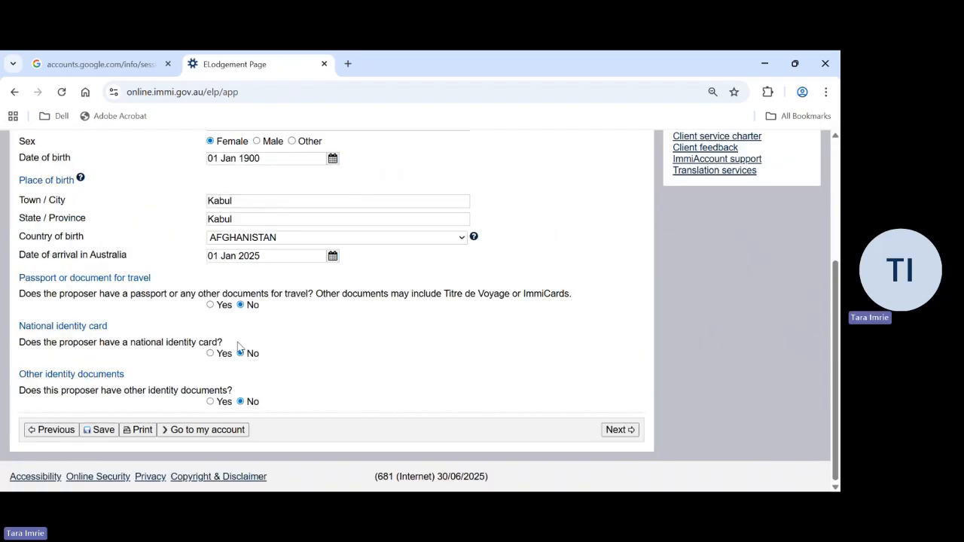
Confirm Yes on the critical data confirmation page and advance to contact details
{"action": "left_click", "coordinate": [619, 430]}
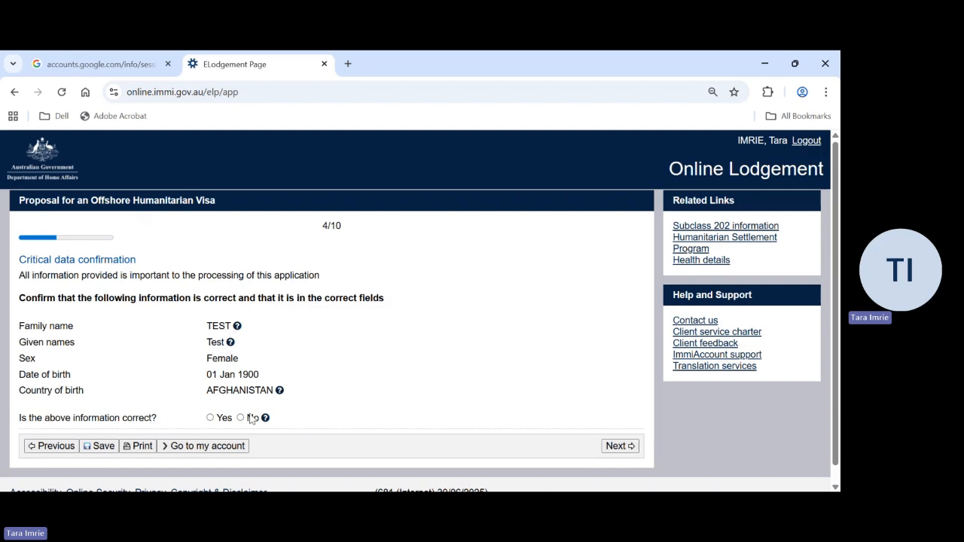
{"action": "left_click", "coordinate": [211, 419]}
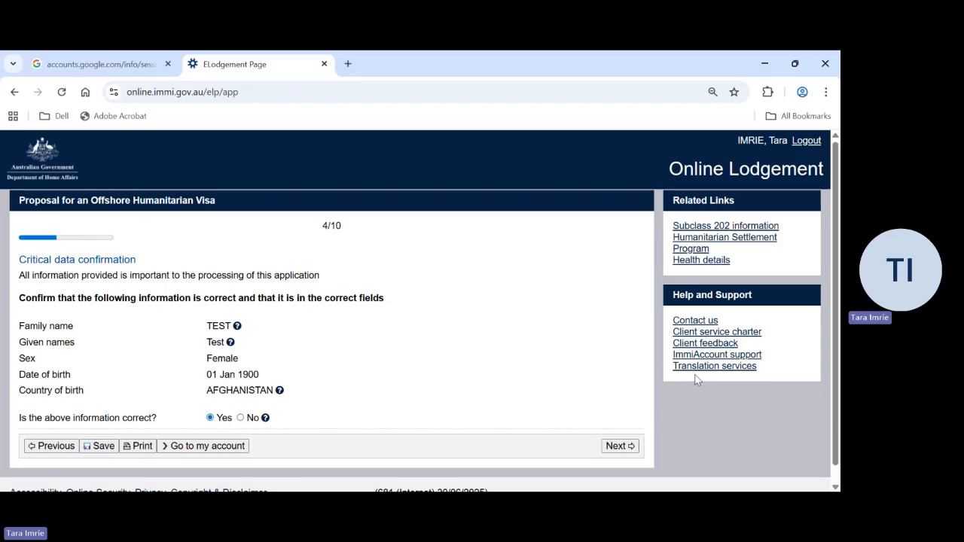
{"action": "left_click", "coordinate": [629, 449]}
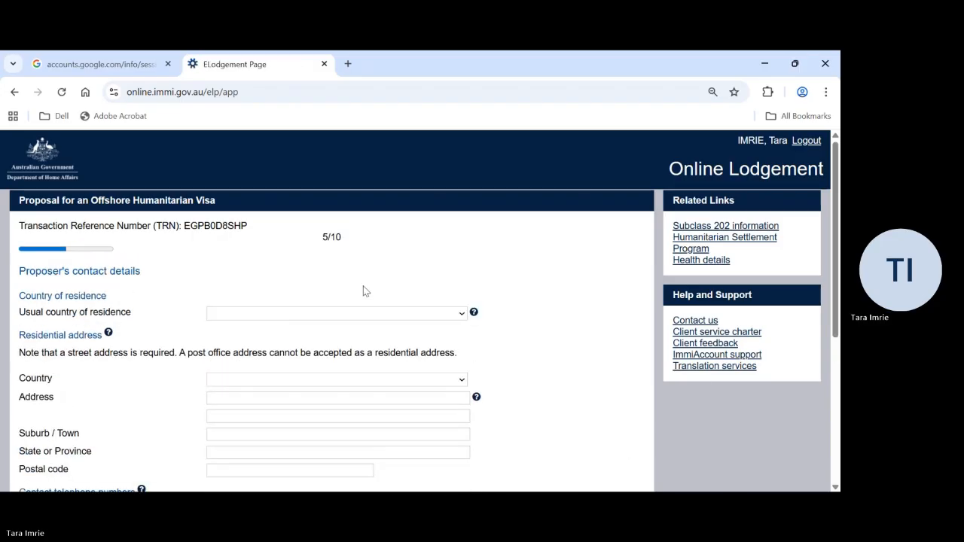
Set AUSTRALIA as usual residence and enter the Sydney, New South Wales residential address
{"action": "left_click", "coordinate": [234, 320]}
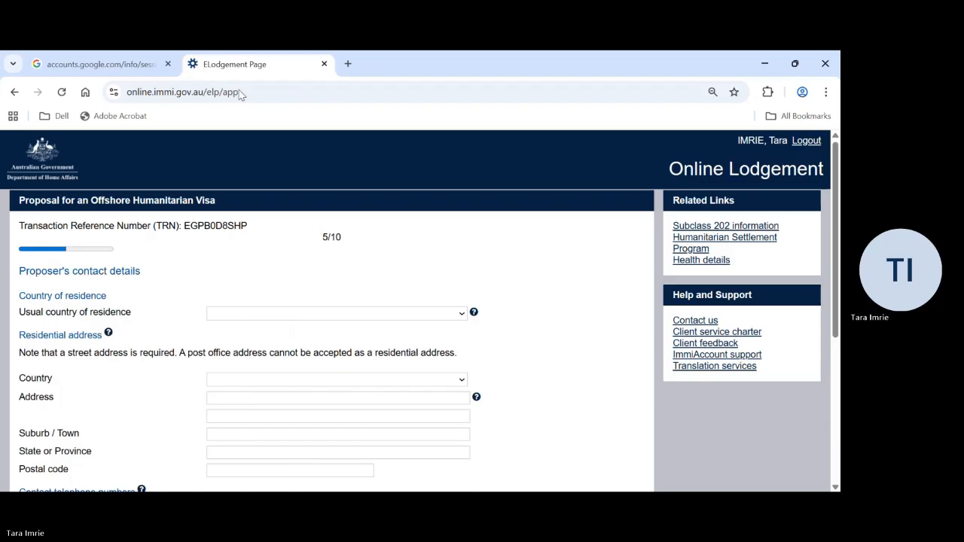
{"action": "left_click", "coordinate": [261, 251]}
{"action": "scroll", "coordinate": [133, 354], "scroll_direction": "down", "scroll_amount": 1}
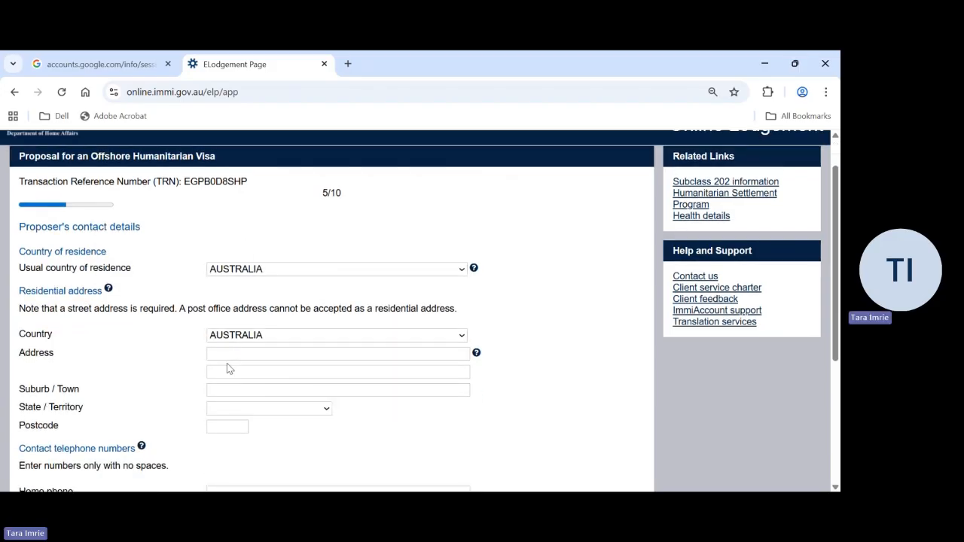
{"action": "left_click", "coordinate": [225, 358]}
{"action": "type", "text": "123 Test"}
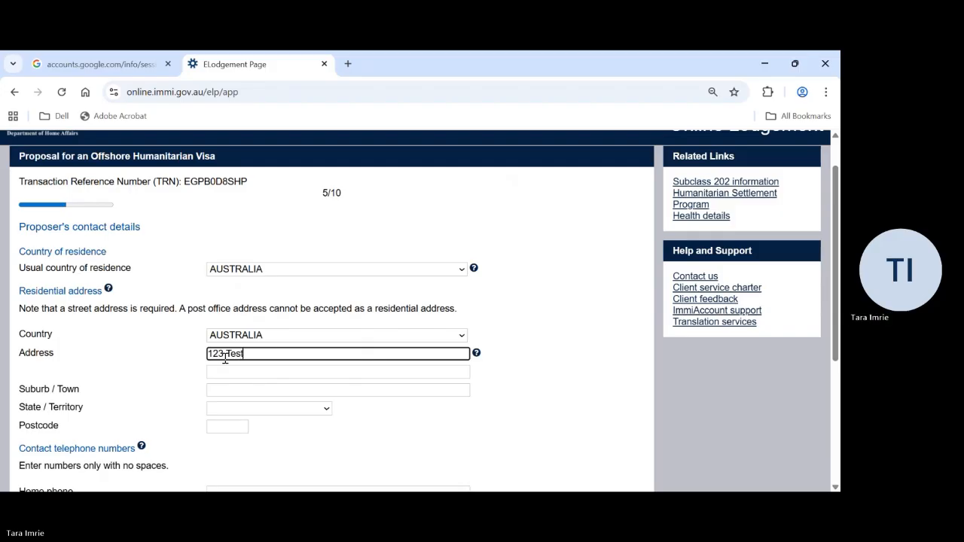
{"action": "type", "text": " Street"}
{"action": "key", "text": "Tab"}
{"action": "key", "text": "Tab"}
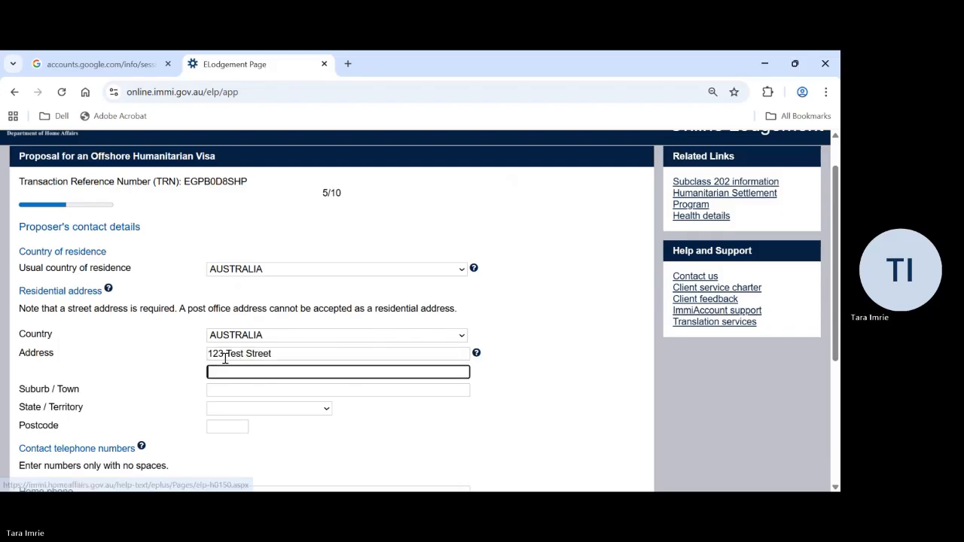
{"action": "type", "text": "Sydney"}
{"action": "key", "text": "Tab"}
{"action": "key", "text": "n"}
{"action": "key", "text": "Tab"}
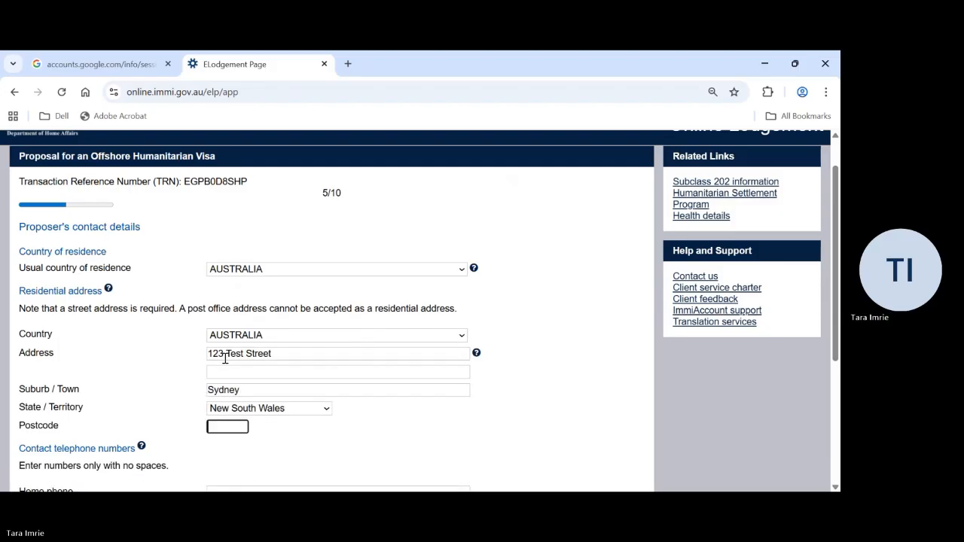
{"action": "type", "text": "2000"}
{"action": "left_click", "coordinate": [381, 422]}
Enter the proposer's mobile phone number
{"action": "scroll", "coordinate": [417, 446], "scroll_direction": "down", "scroll_amount": 1}
{"action": "scroll", "coordinate": [416, 447], "scroll_direction": "down", "scroll_amount": 2}
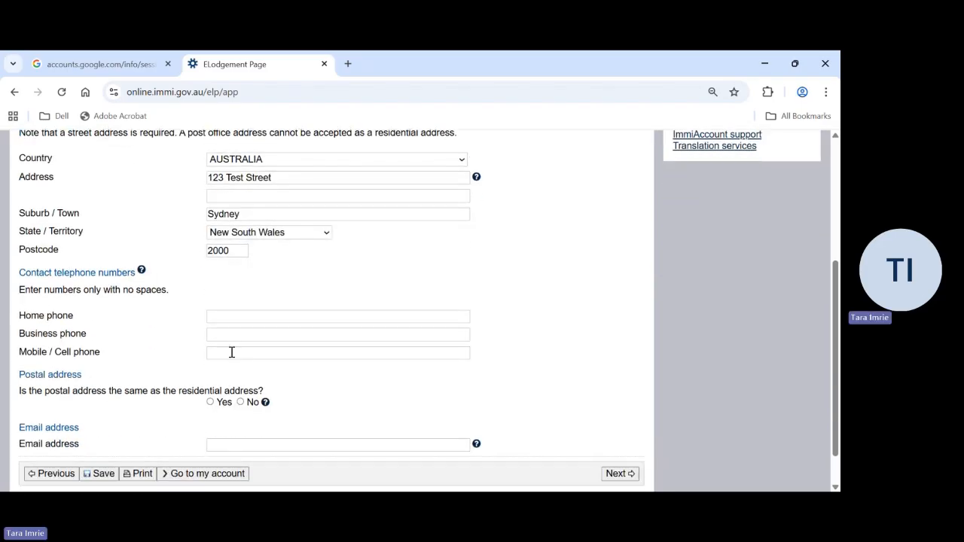
{"action": "left_click", "coordinate": [233, 353]}
{"action": "type", "text": "049"}
{"action": "key", "text": "BackSpace"}
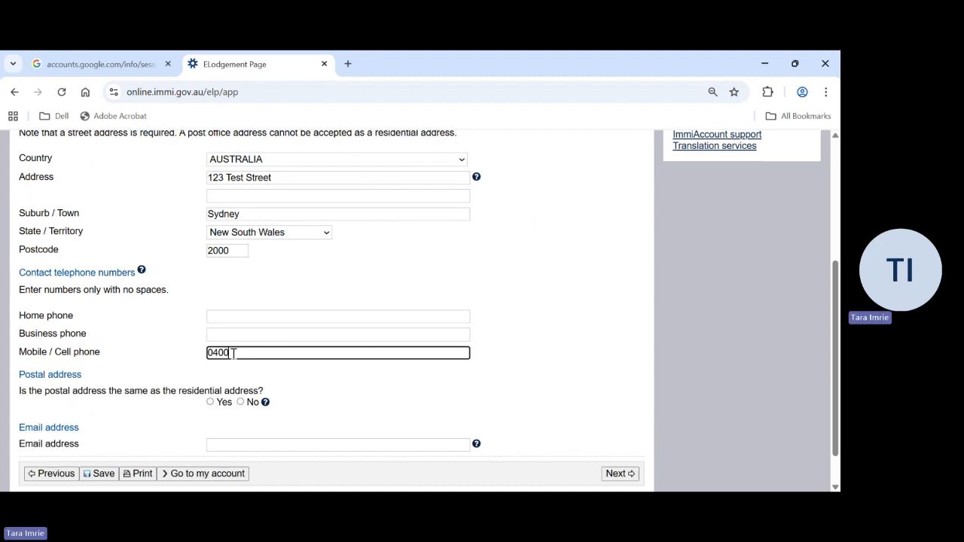
{"action": "type", "text": "00000000"}
{"action": "left_click_drag", "start_coordinate": [229, 353], "coordinate": [245, 351]}
{"action": "left_click", "coordinate": [302, 382]}
Fill in the proposer's e-mail address and submit the contact details
{"action": "scroll", "coordinate": [301, 382], "scroll_direction": "down", "scroll_amount": 1}
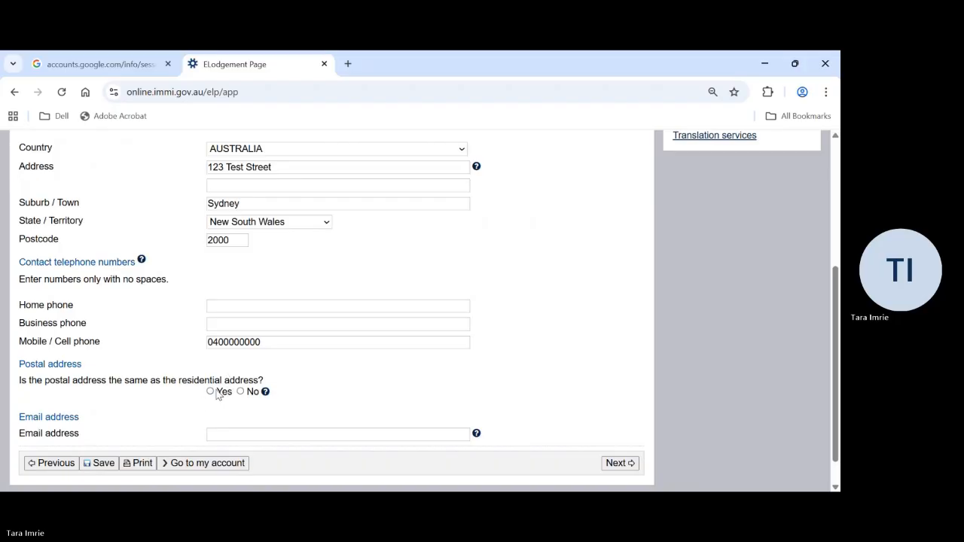
{"action": "left_click", "coordinate": [245, 440]}
{"action": "scroll", "coordinate": [429, 393], "scroll_direction": "down", "scroll_amount": 1}
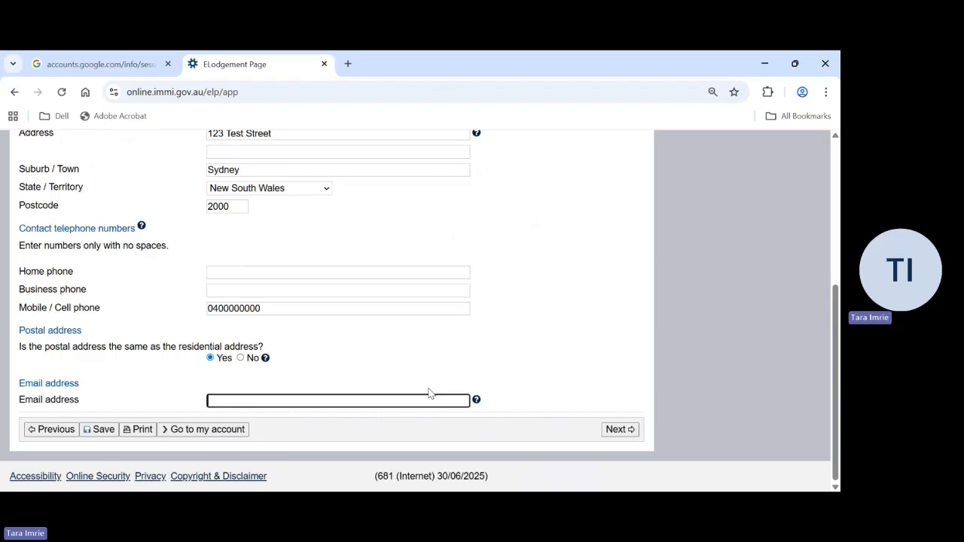
{"action": "type", "text": "ohv"}
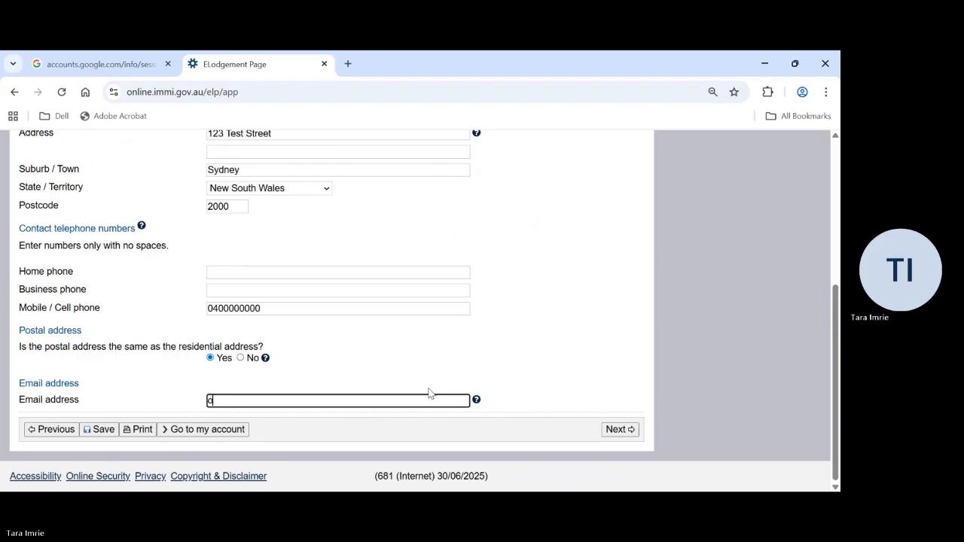
{"action": "left_click", "coordinate": [101, 65]}
{"action": "left_click", "coordinate": [216, 65]}
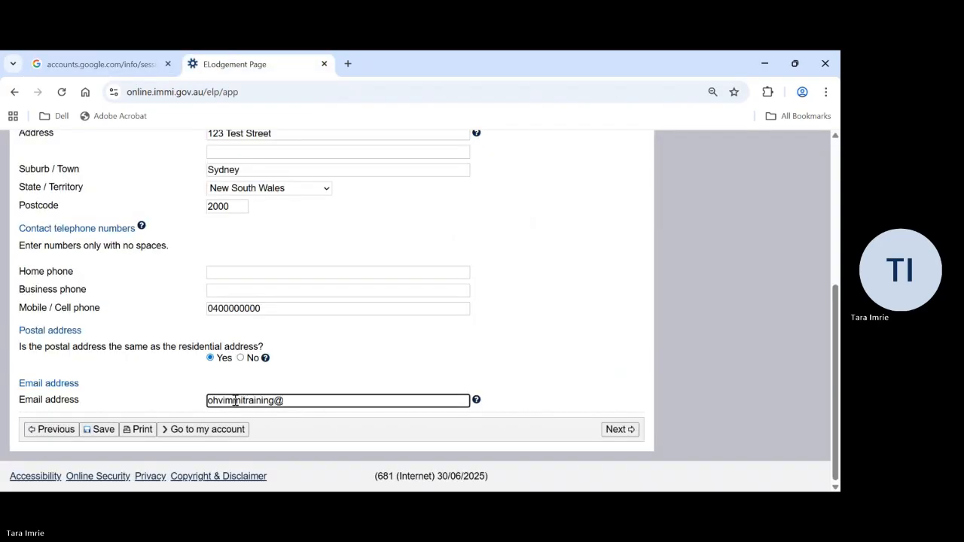
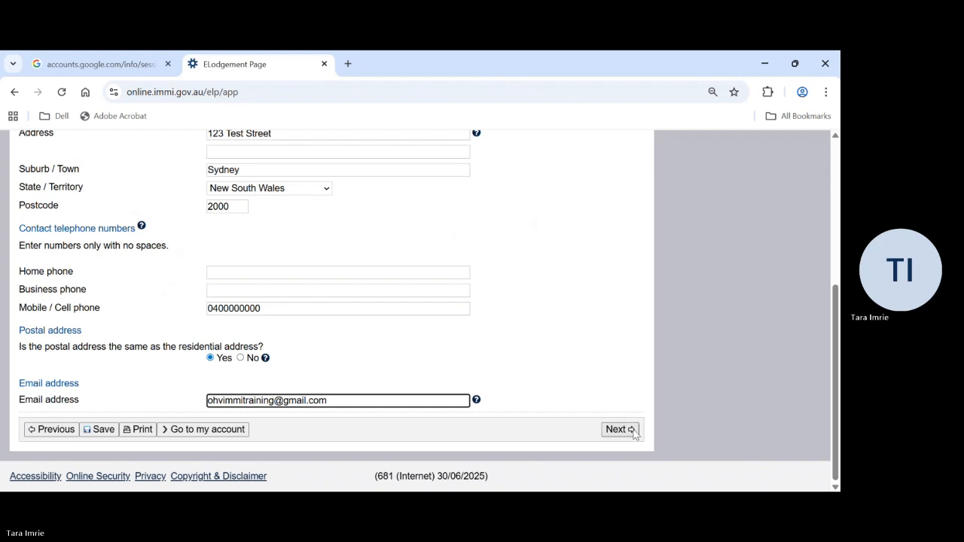
{"action": "left_click", "coordinate": [632, 431]}
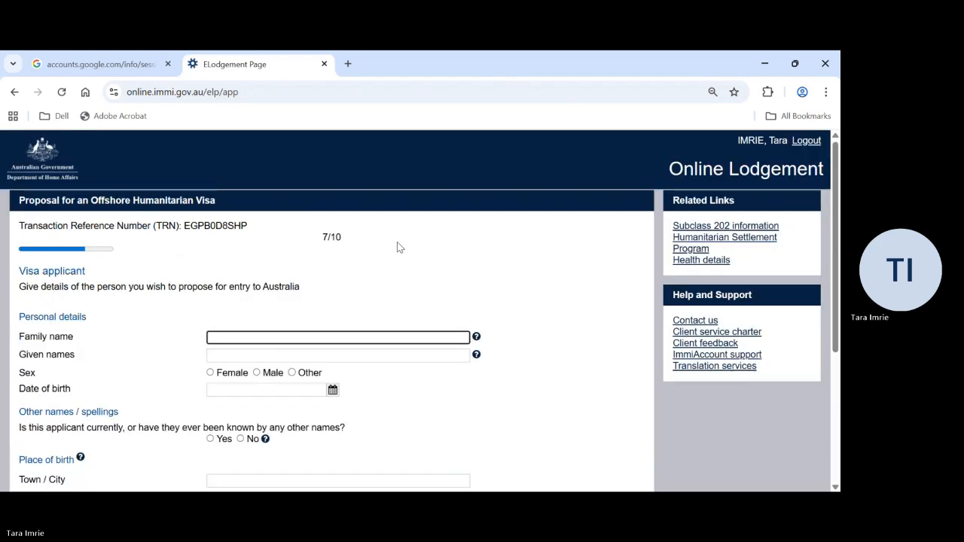
Give the visa applicant placeholder names, sex Male, and birth date 01 Jan 1900
{"action": "scroll", "coordinate": [376, 233], "scroll_direction": "down", "scroll_amount": 1}
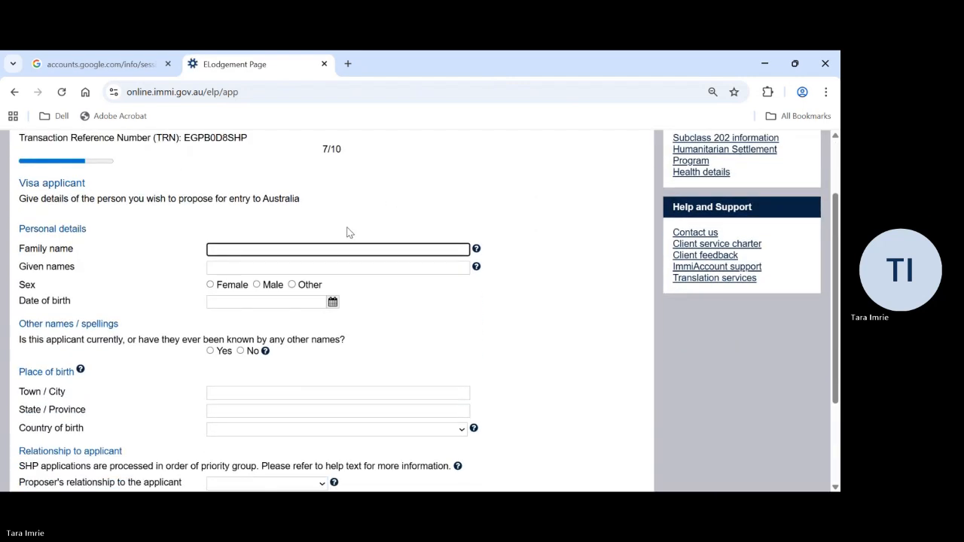
{"action": "scroll", "coordinate": [347, 232], "scroll_direction": "up", "scroll_amount": 1}
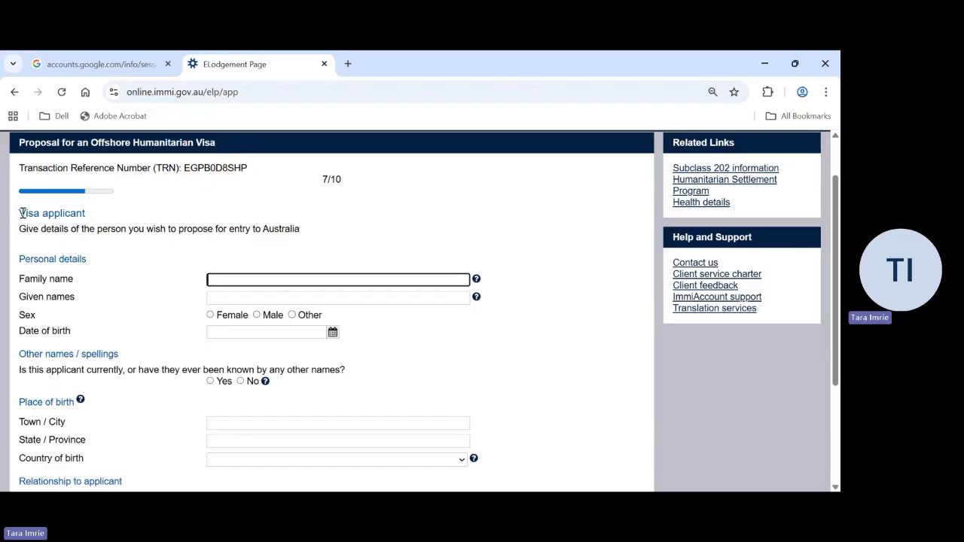
{"action": "left_click_drag", "start_coordinate": [22, 213], "coordinate": [88, 217]}
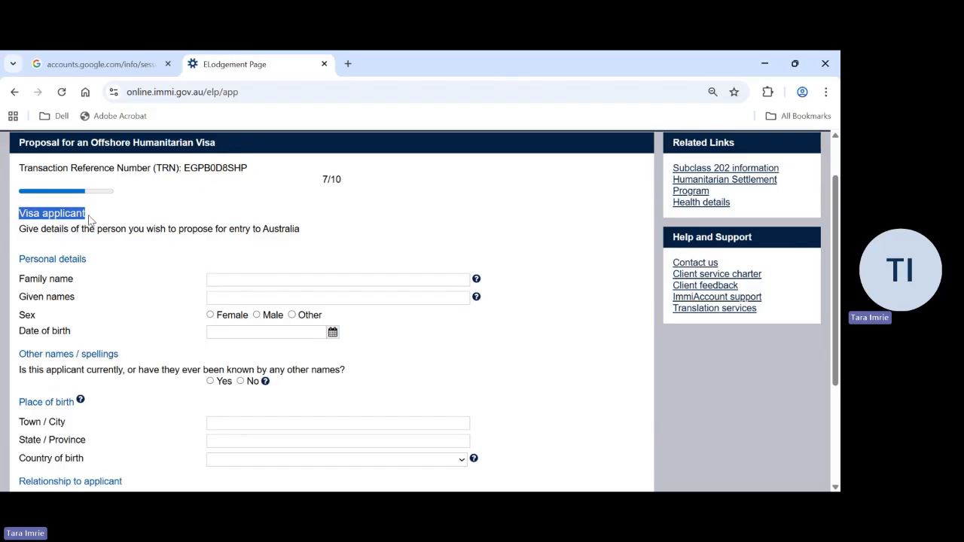
{"action": "left_click", "coordinate": [233, 279]}
{"action": "type", "text": "Tes"}
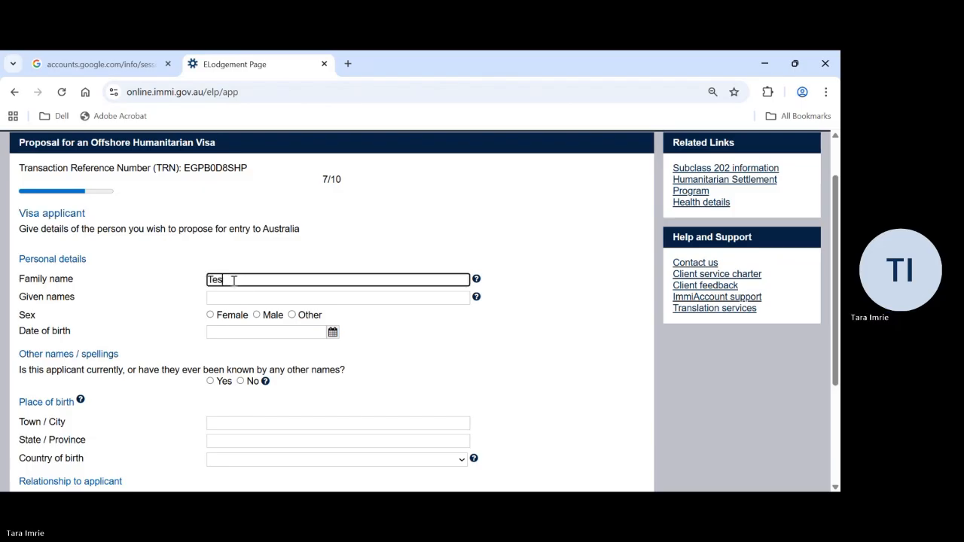
{"action": "type", "text": "t"}
{"action": "key", "text": "Tab"}
{"action": "type", "text": "Test"}
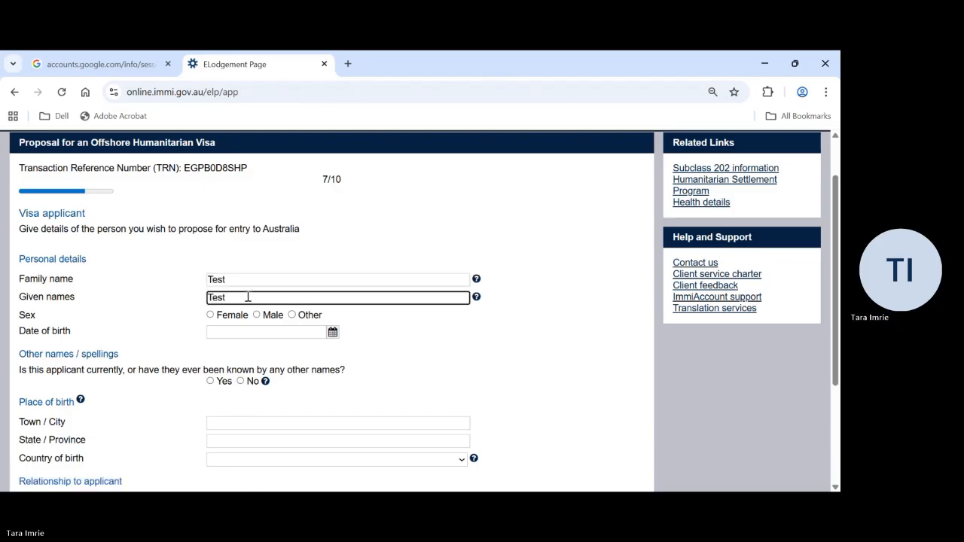
{"action": "left_click", "coordinate": [256, 315]}
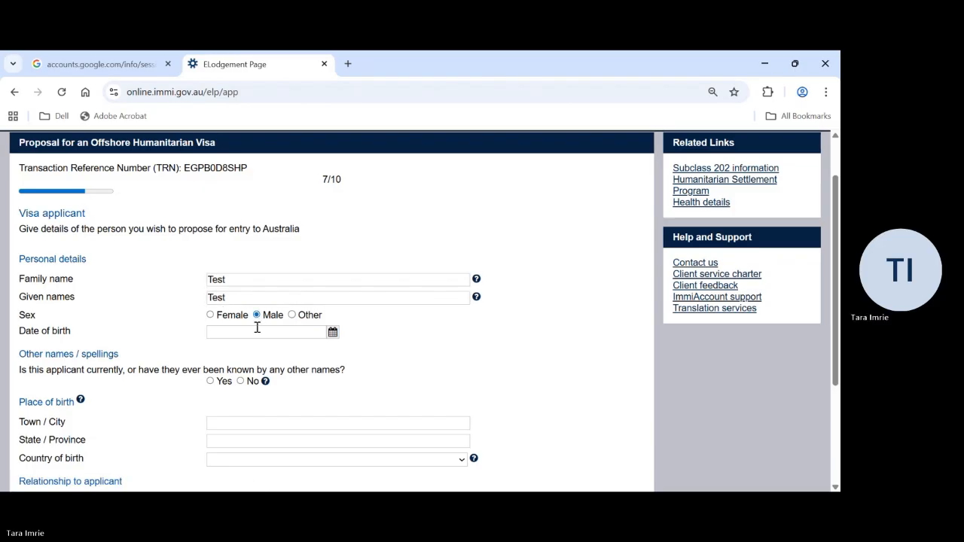
{"action": "left_click", "coordinate": [256, 328]}
{"action": "type", "text": "01/01/1900"}
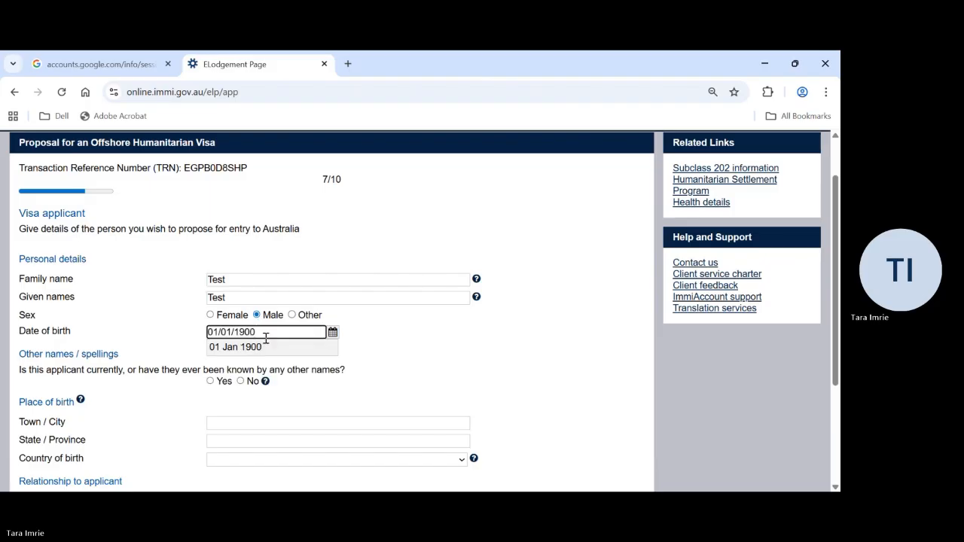
{"action": "left_click", "coordinate": [265, 347]}
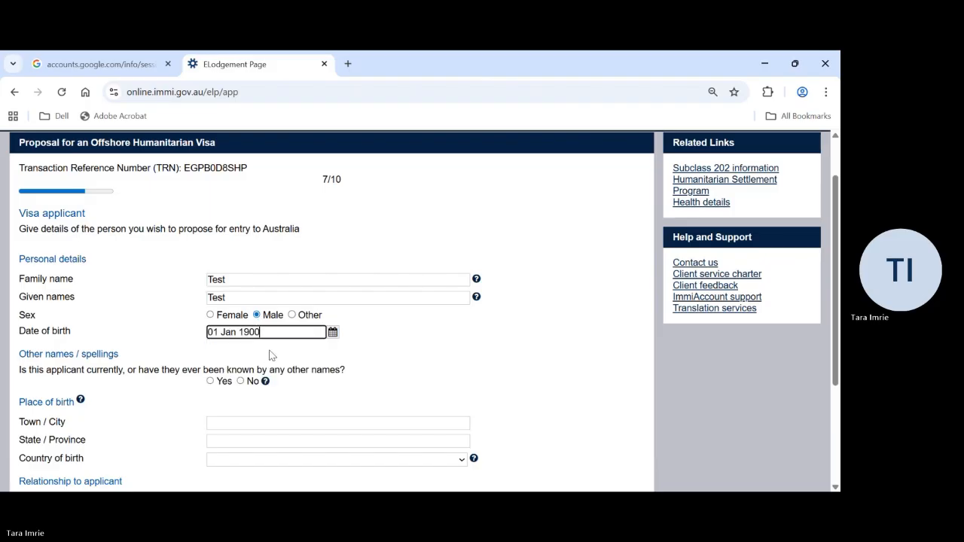
{"action": "scroll", "coordinate": [452, 365], "scroll_direction": "down", "scroll_amount": 1}
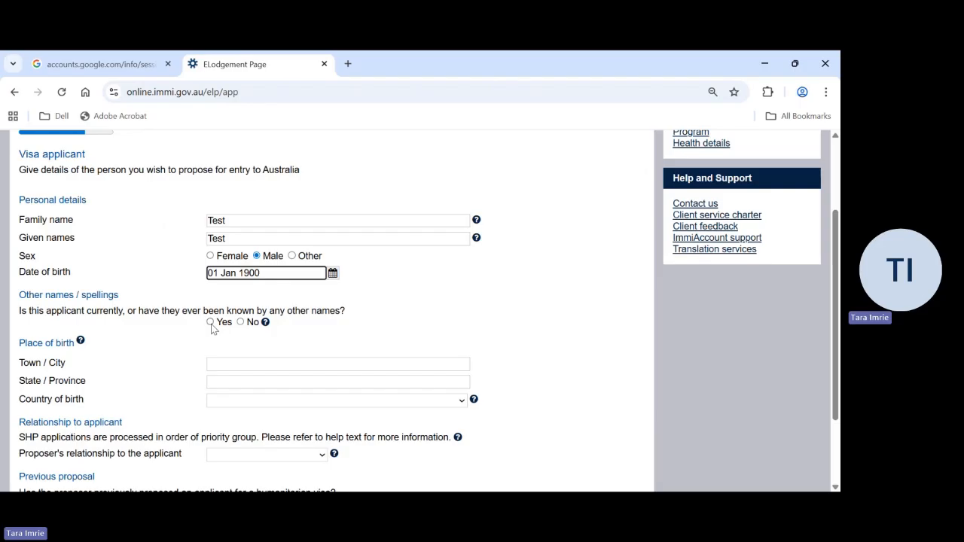
Answer No to the applicant having other names, abandoning the briefly opened other-name entry
{"action": "left_click", "coordinate": [211, 323]}
{"action": "left_click", "coordinate": [38, 375]}
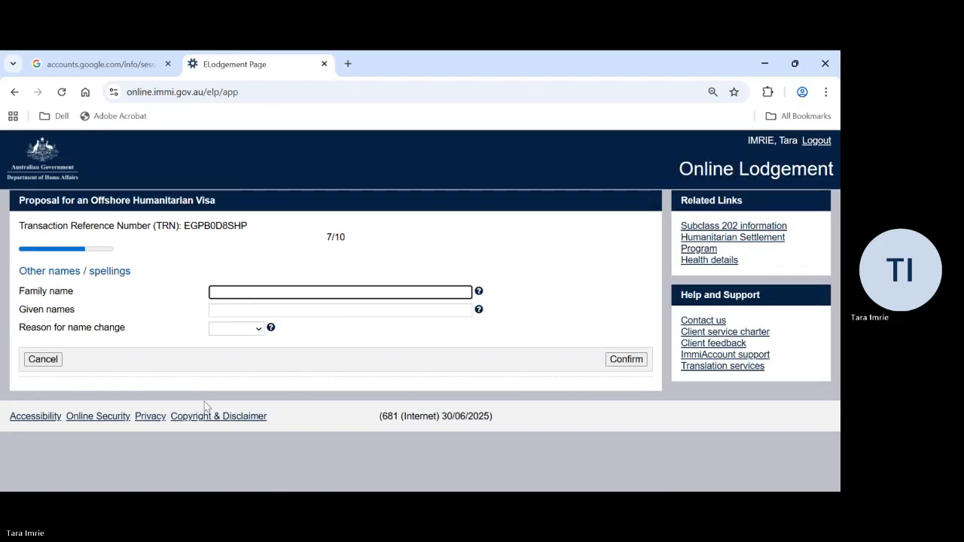
{"action": "left_click", "coordinate": [230, 327]}
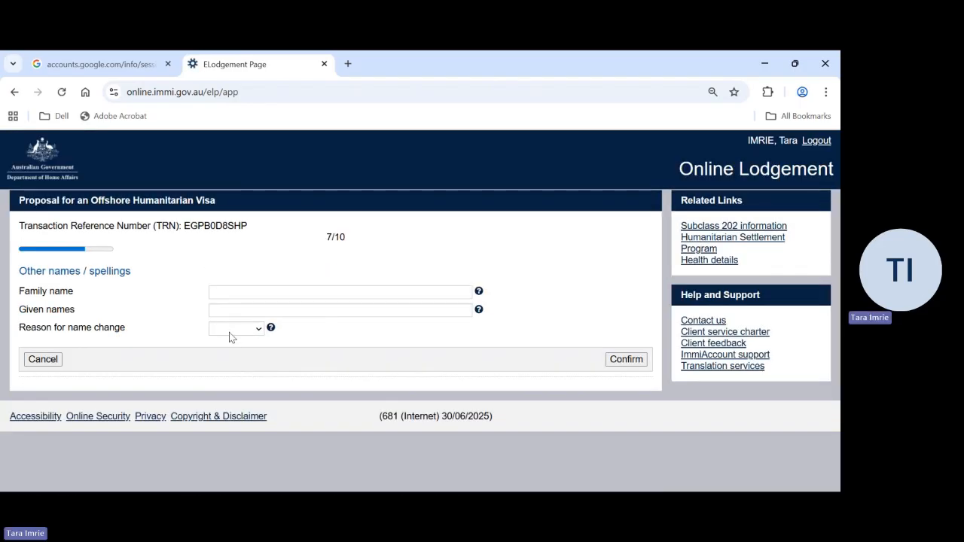
{"action": "left_click", "coordinate": [50, 362]}
{"action": "scroll", "coordinate": [267, 368], "scroll_direction": "down", "scroll_amount": 2}
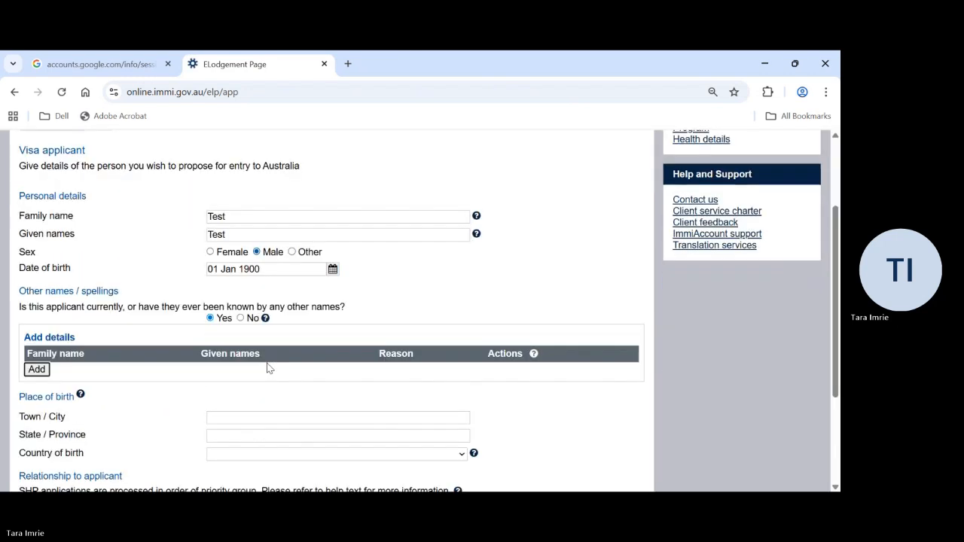
{"action": "left_click", "coordinate": [241, 318]}
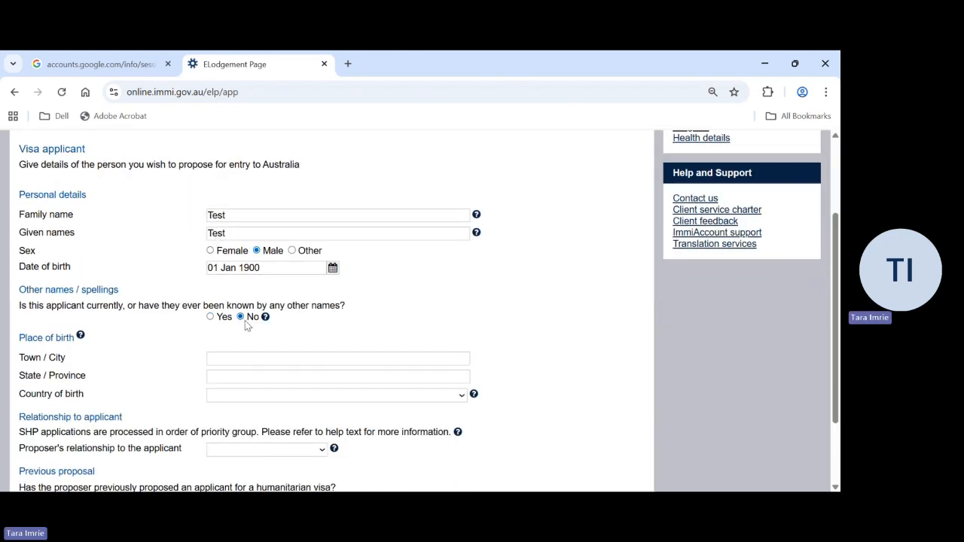
{"action": "scroll", "coordinate": [148, 327], "scroll_direction": "down", "scroll_amount": 1}
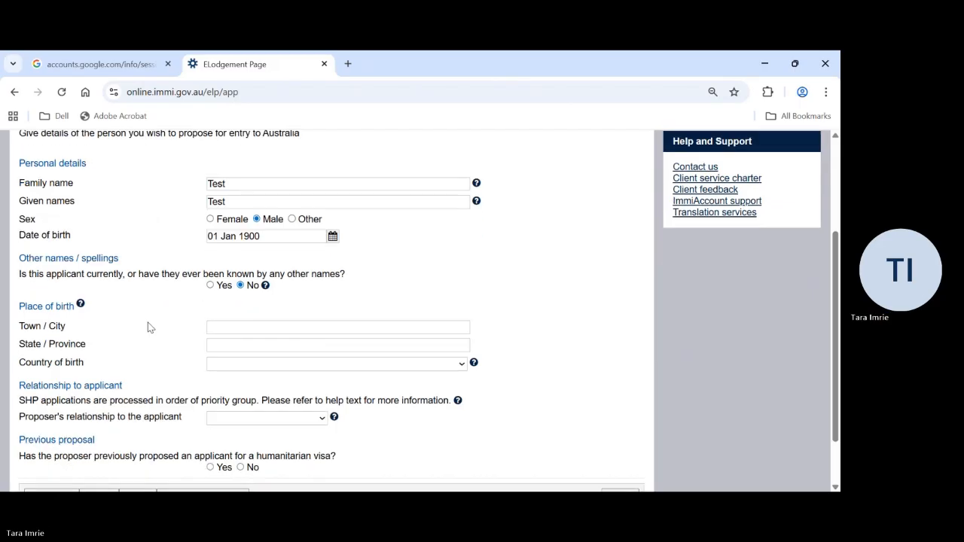
Enter the applicant's birthplace as Kabul, Kabul, AFGHANISTAN
{"action": "left_click", "coordinate": [233, 329]}
{"action": "type", "text": "Kabul"}
{"action": "key", "text": "Tab"}
{"action": "type", "text": "Ka"}
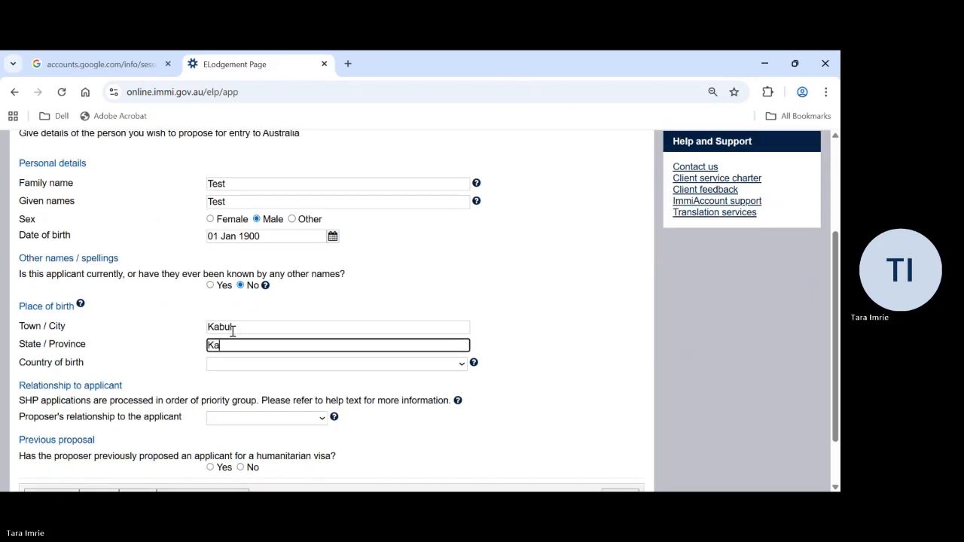
{"action": "type", "text": "bul"}
{"action": "key", "text": "Tab"}
{"action": "type", "text": "a"}
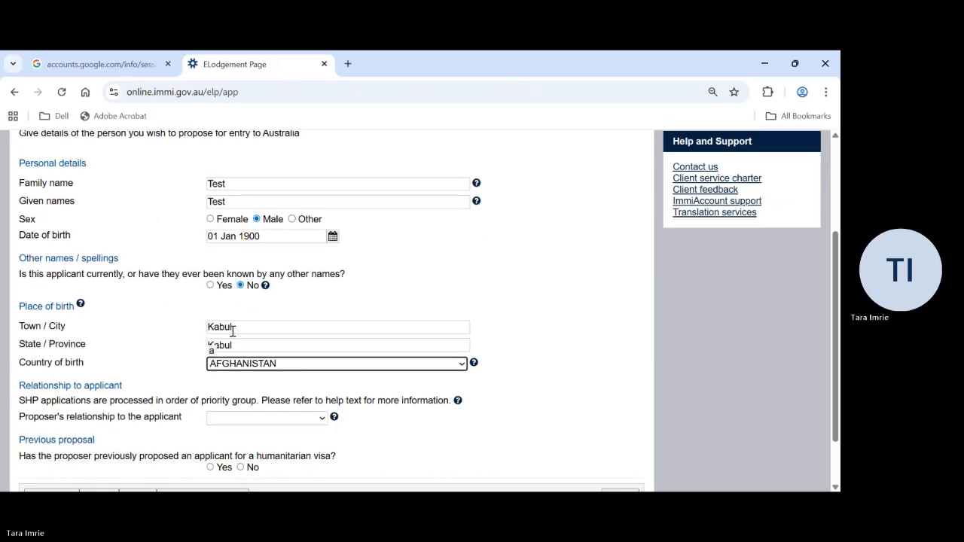
{"action": "left_click", "coordinate": [135, 374]}
{"action": "scroll", "coordinate": [135, 375], "scroll_direction": "down", "scroll_amount": 2}
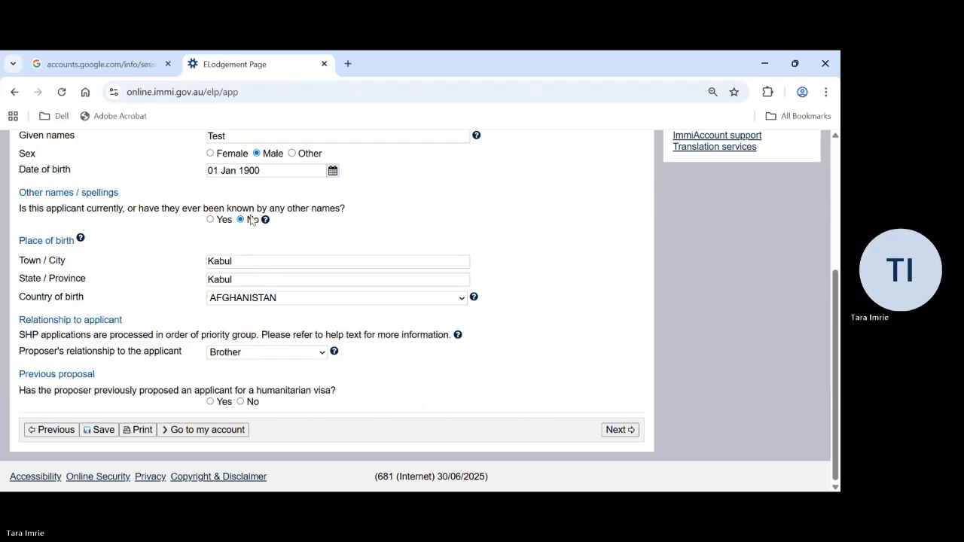
Set the proposer's relationship to Brother, answer No to a previous proposal, and continue
{"action": "left_click", "coordinate": [230, 127]}
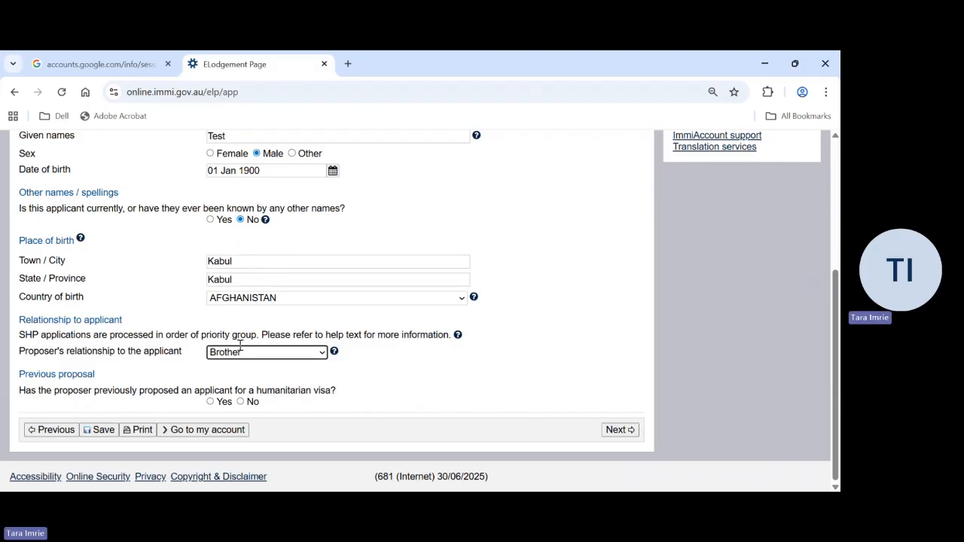
{"action": "left_click", "coordinate": [502, 377]}
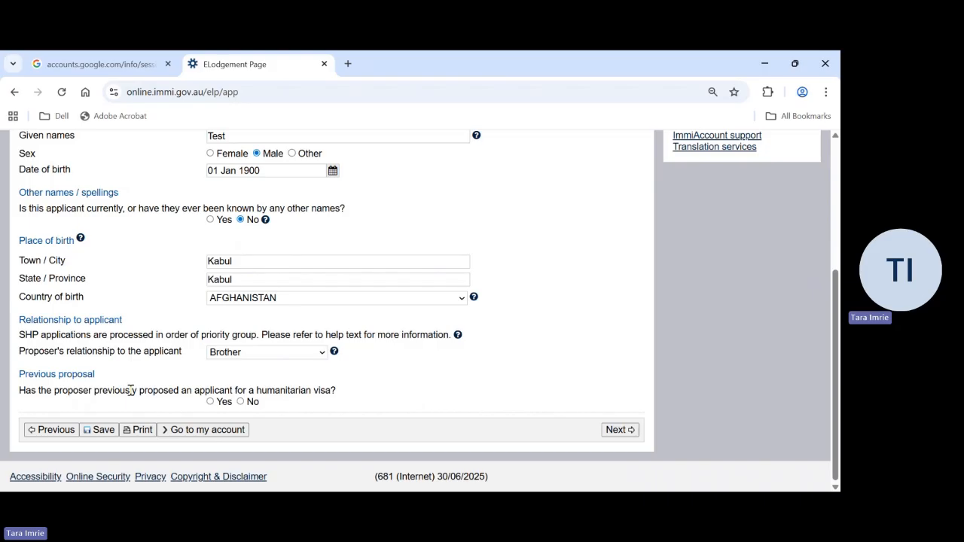
{"action": "left_click", "coordinate": [241, 403]}
{"action": "left_click", "coordinate": [211, 402]}
{"action": "left_click", "coordinate": [241, 402]}
{"action": "left_click", "coordinate": [629, 432]}
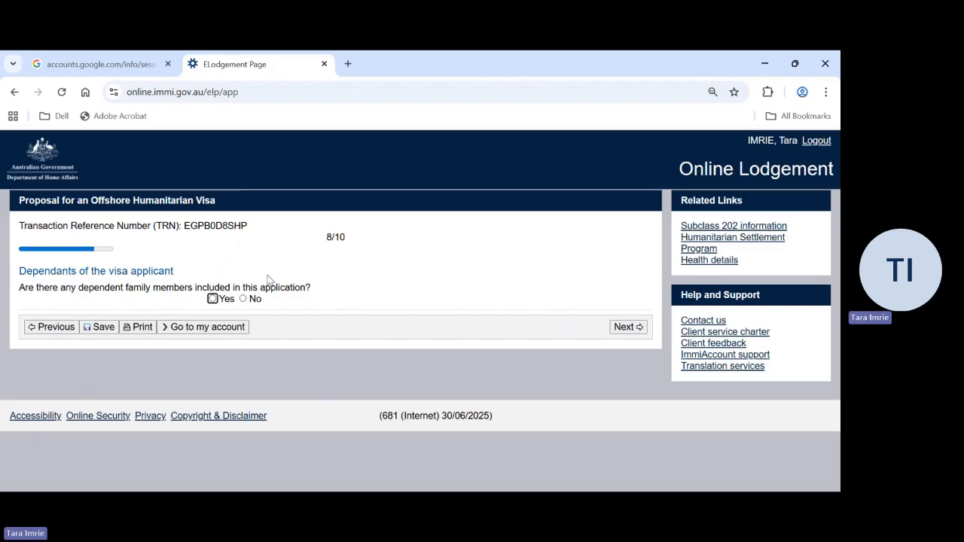
Answer Yes to having dependent family members so the empty Add details table shows
{"action": "left_click", "coordinate": [213, 299]}
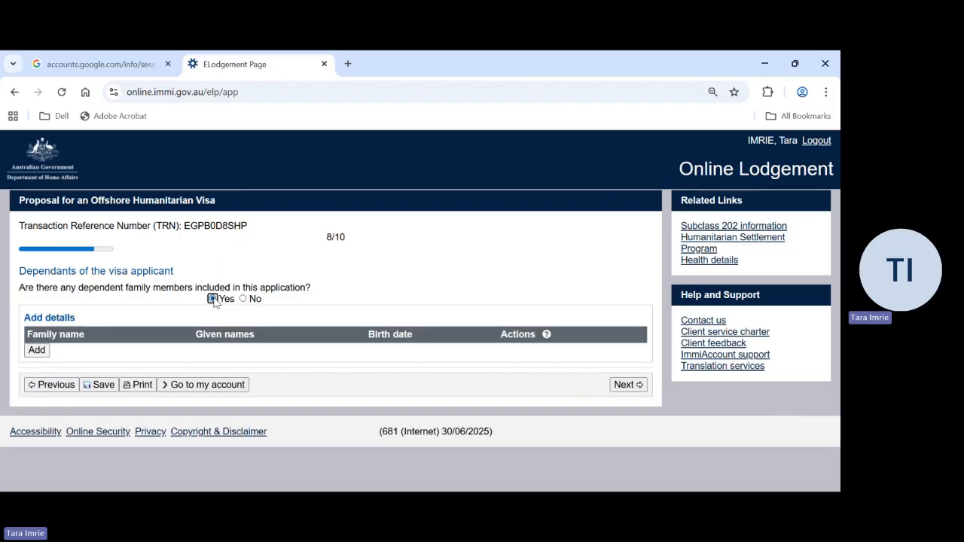
{"action": "left_click", "coordinate": [243, 299]}
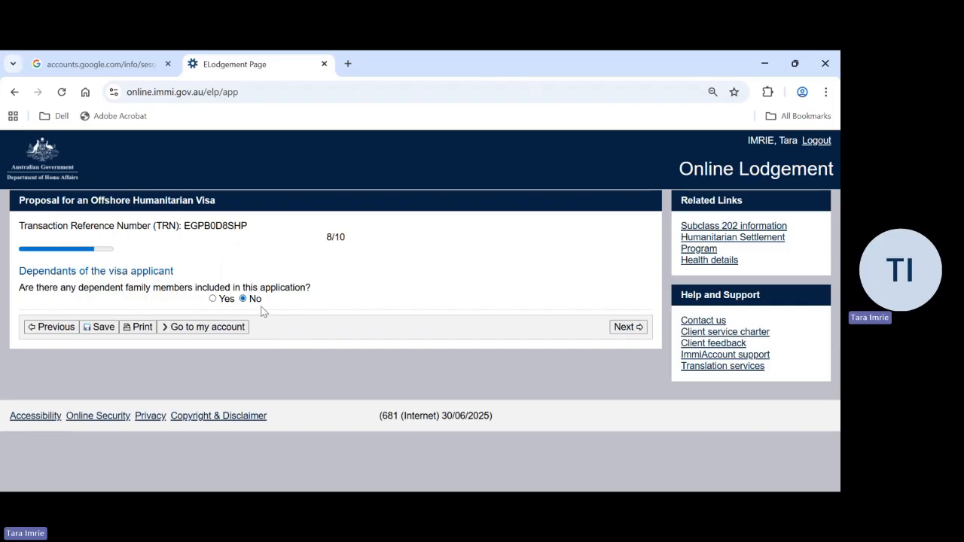
{"action": "left_click", "coordinate": [214, 300]}
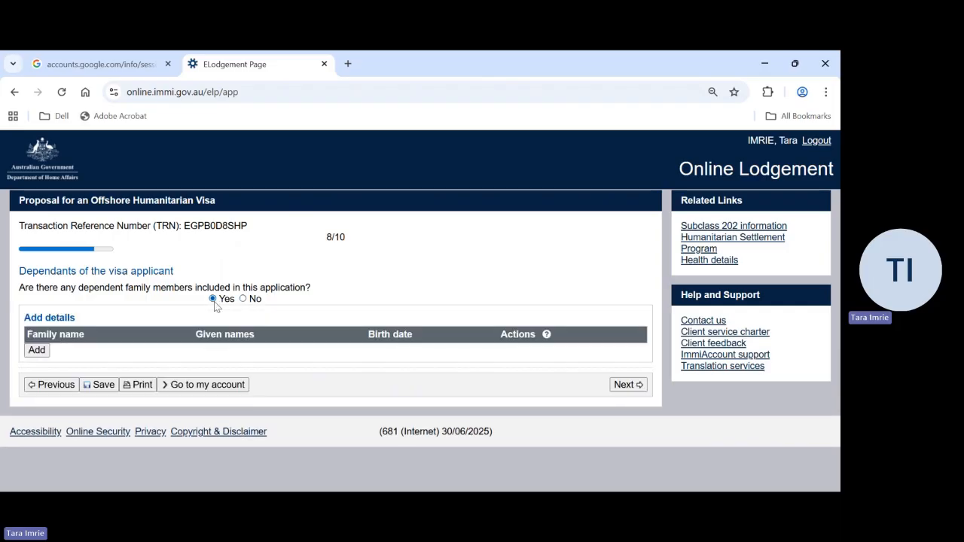
Try Son and Spouse/De Facto Partner on the dependant form, cancel it, and answer No
{"action": "left_click", "coordinate": [37, 351]}
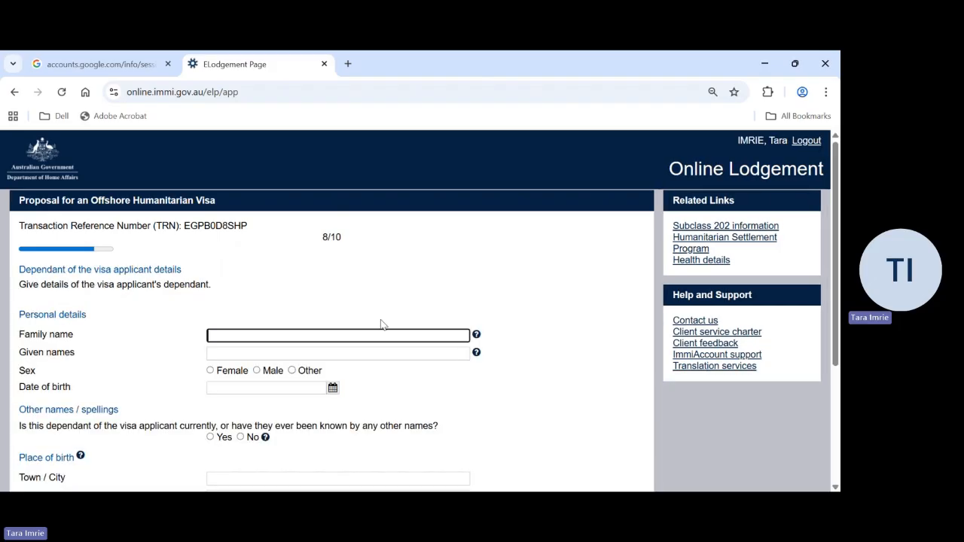
{"action": "scroll", "coordinate": [367, 386], "scroll_direction": "down", "scroll_amount": 3}
{"action": "scroll", "coordinate": [367, 386], "scroll_direction": "up", "scroll_amount": 2}
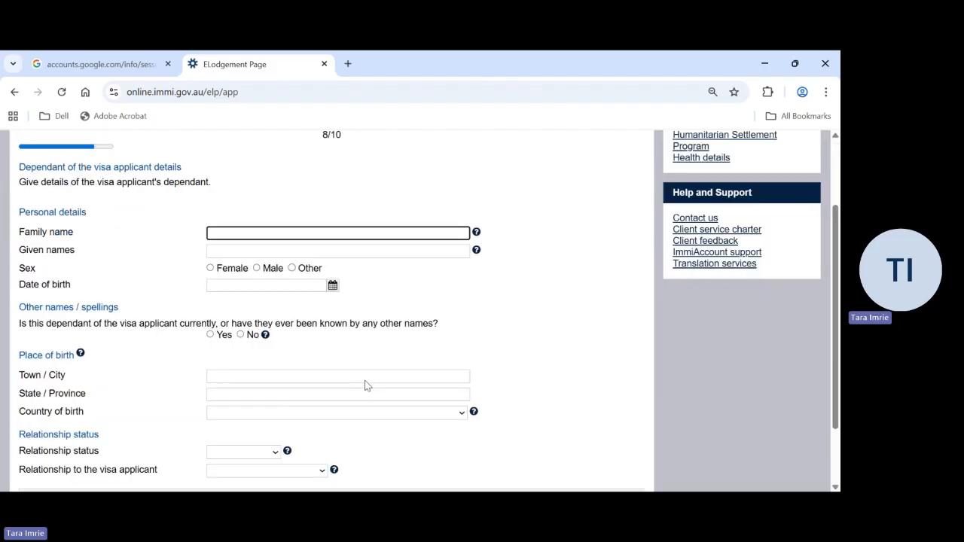
{"action": "scroll", "coordinate": [323, 347], "scroll_direction": "down", "scroll_amount": 2}
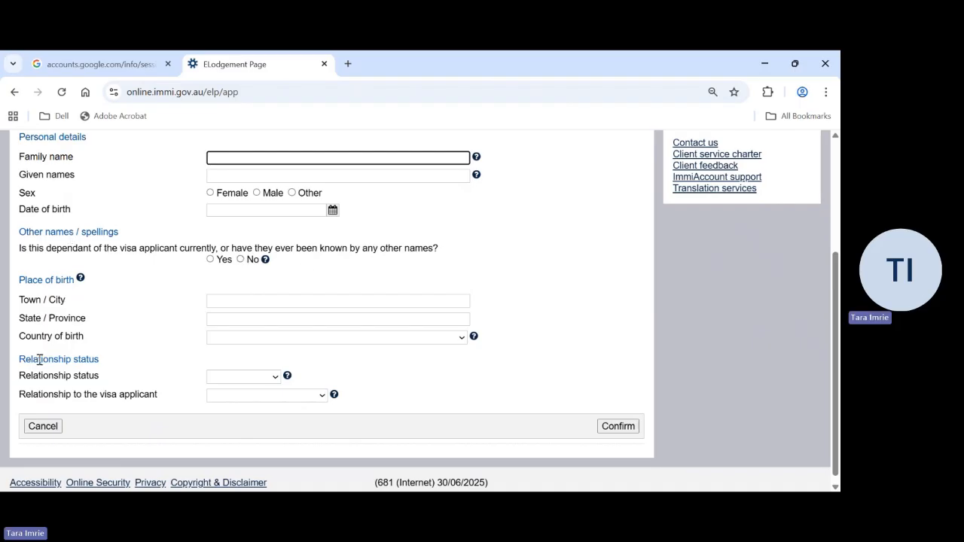
{"action": "left_click", "coordinate": [261, 381]}
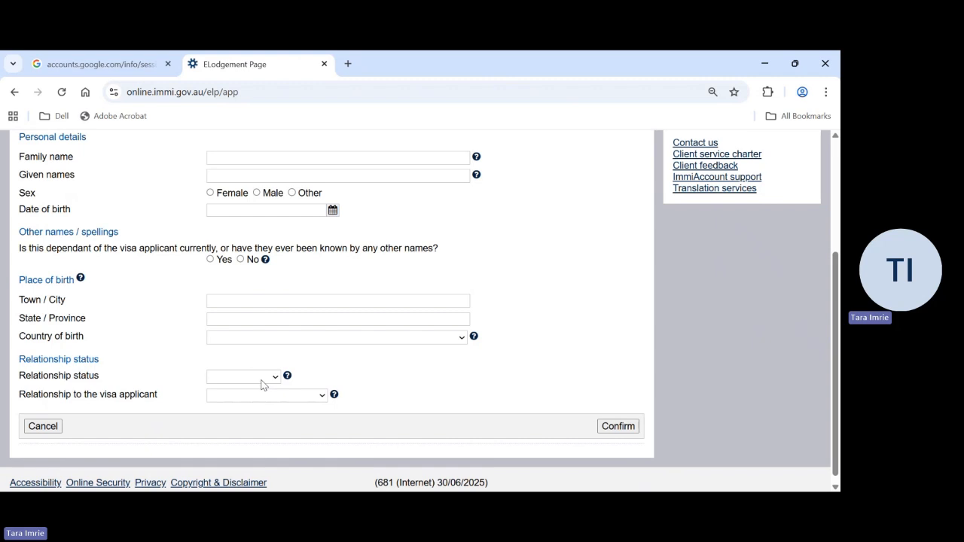
{"action": "left_click", "coordinate": [241, 400]}
{"action": "left_click", "coordinate": [238, 405]}
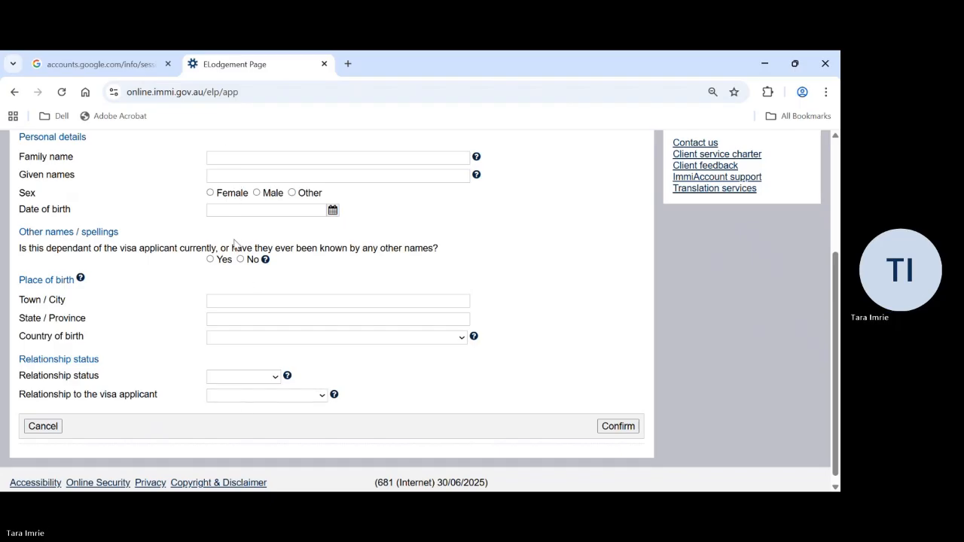
{"action": "left_click", "coordinate": [230, 201]}
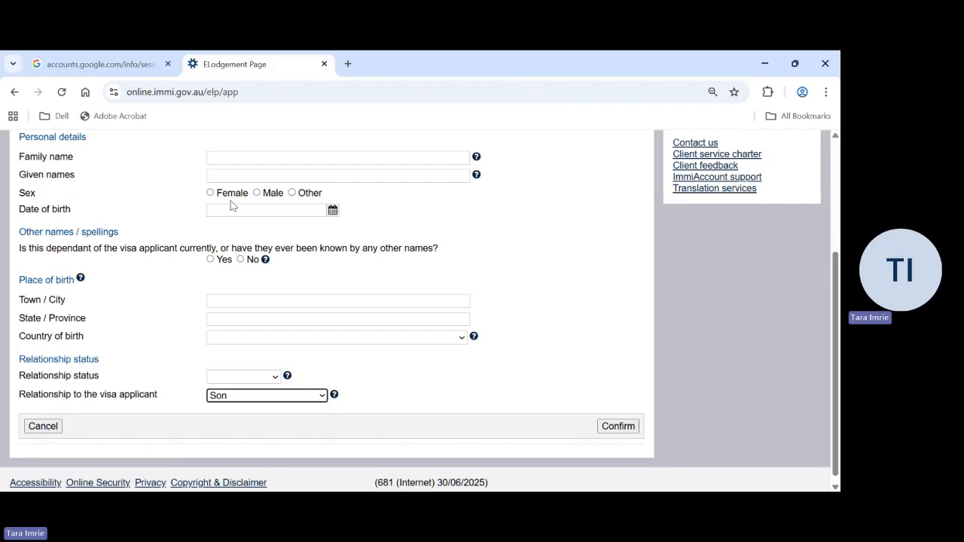
{"action": "left_click", "coordinate": [229, 407]}
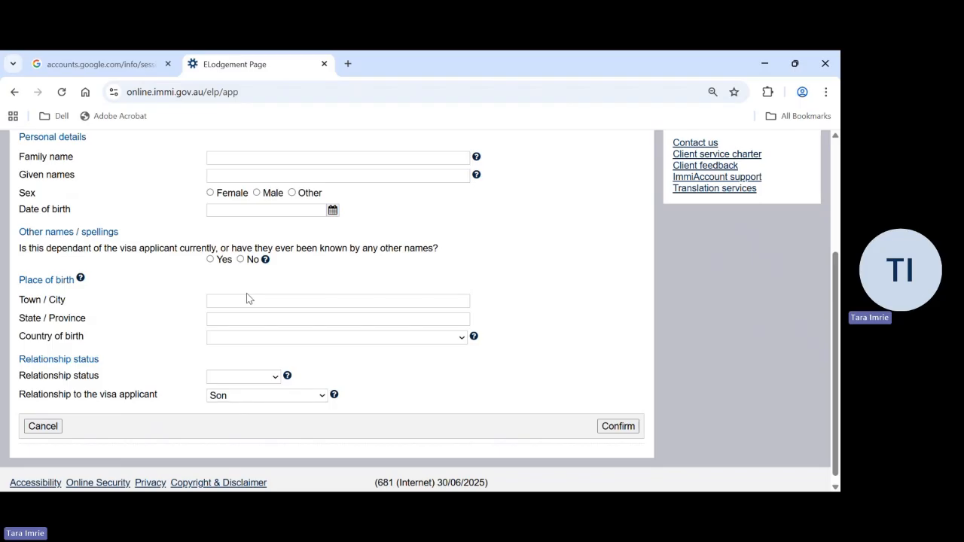
{"action": "left_click", "coordinate": [257, 235]}
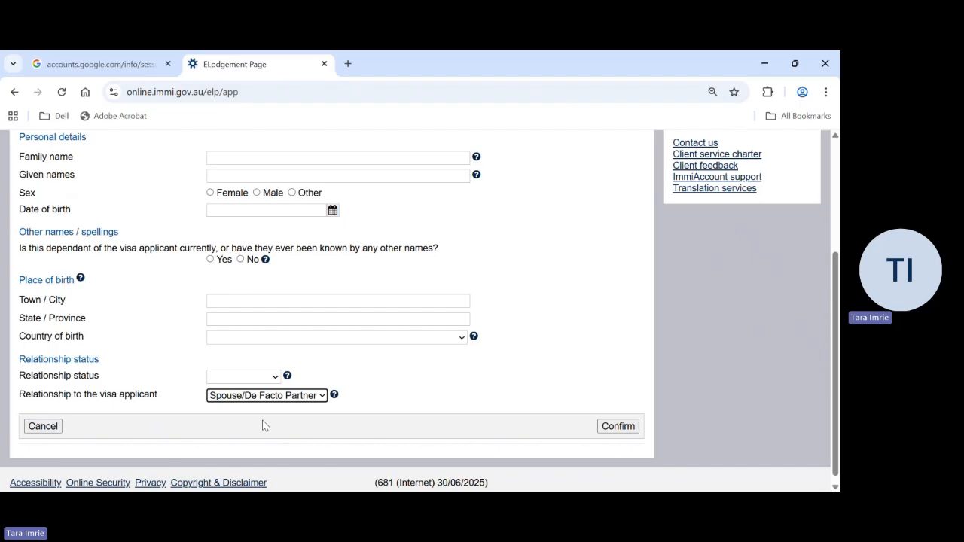
{"action": "left_click", "coordinate": [43, 426]}
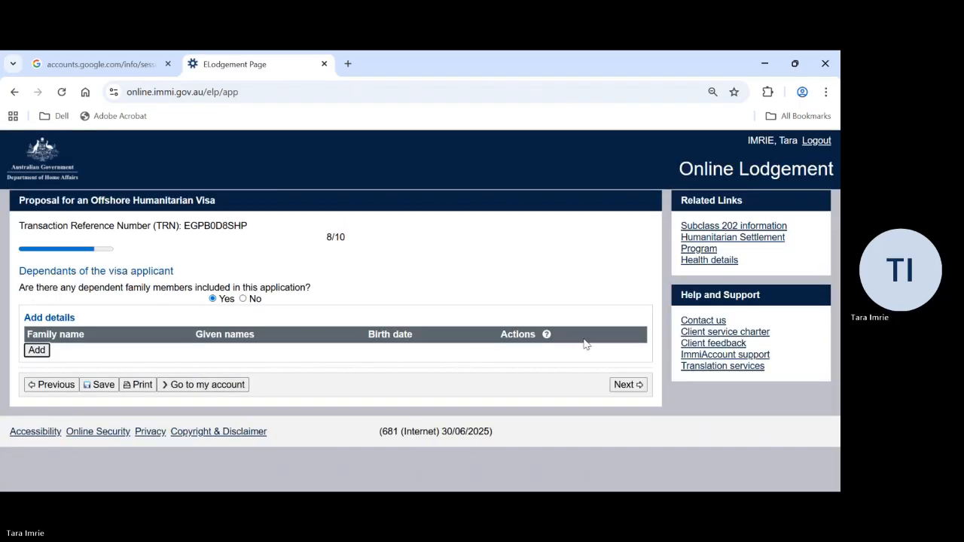
{"action": "left_click", "coordinate": [243, 299]}
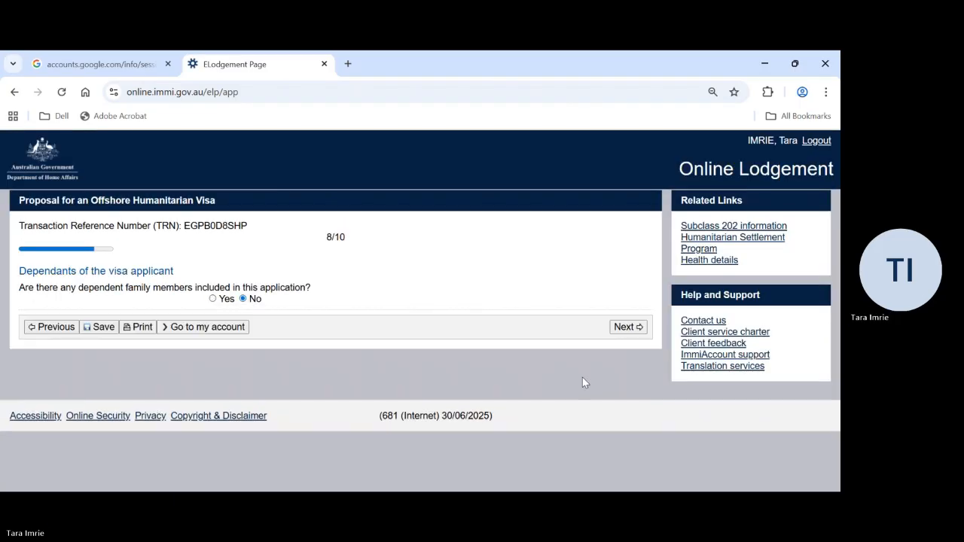
Answer Yes to the travel-cost, information-sharing and proposer-record declarations, then continue
{"action": "left_click", "coordinate": [644, 329]}
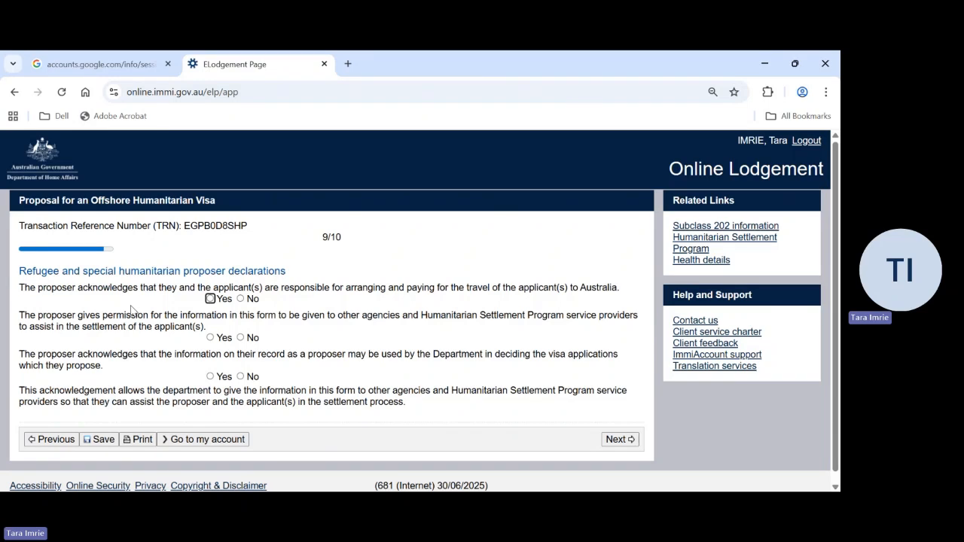
{"action": "left_click", "coordinate": [210, 299]}
{"action": "left_click", "coordinate": [210, 338]}
{"action": "left_click", "coordinate": [211, 376]}
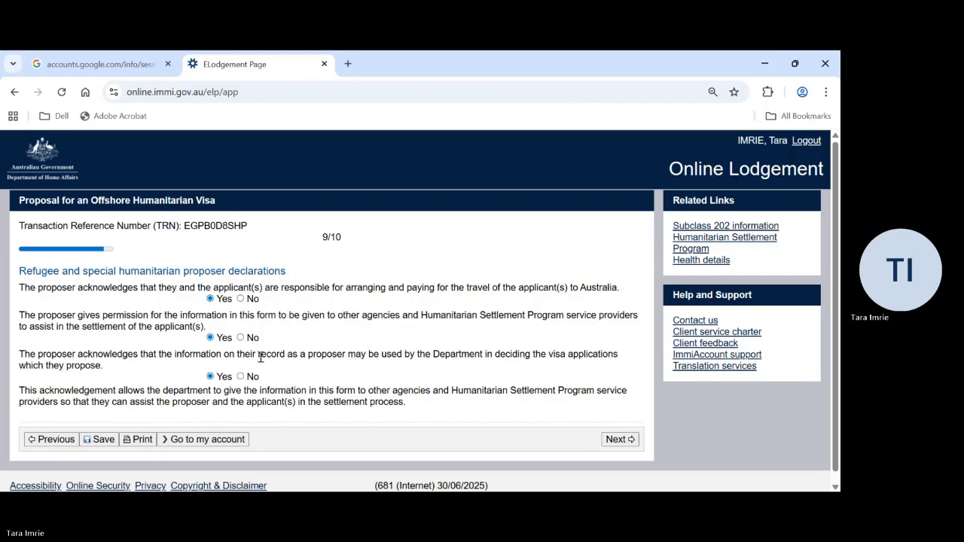
{"action": "scroll", "coordinate": [179, 370], "scroll_direction": "down", "scroll_amount": 1}
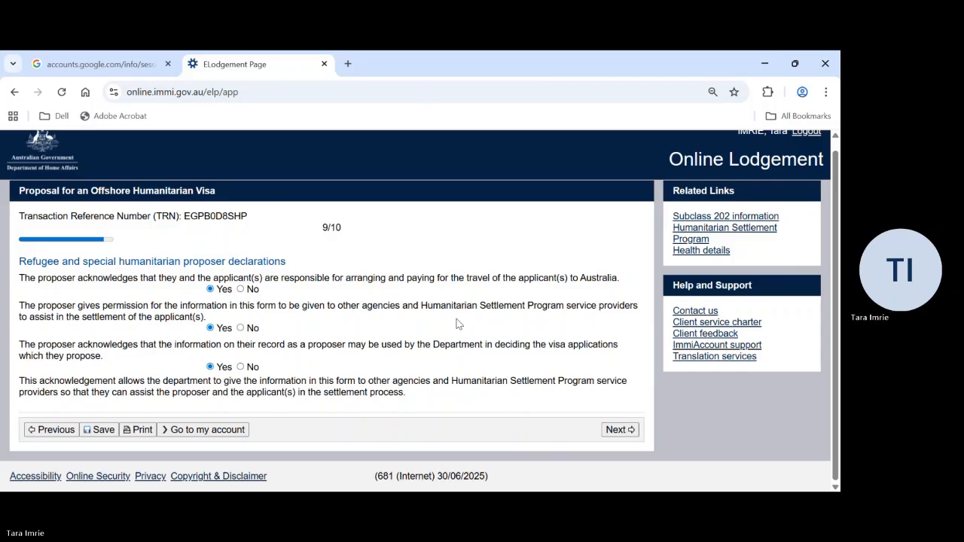
{"action": "left_click", "coordinate": [610, 434]}
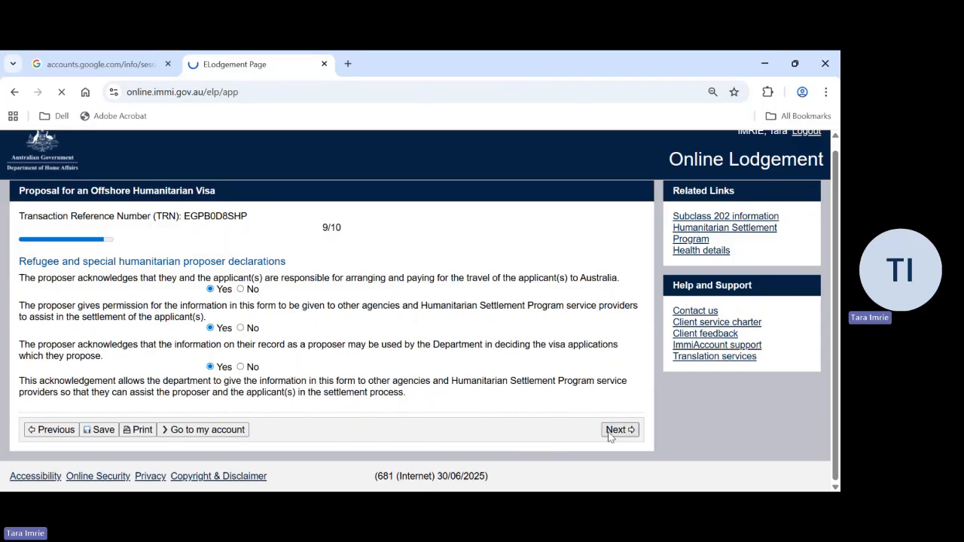
Read through the page 10/10 declarations, answer Yes to all seven, and continue
{"action": "scroll", "coordinate": [309, 327], "scroll_direction": "down", "scroll_amount": 3}
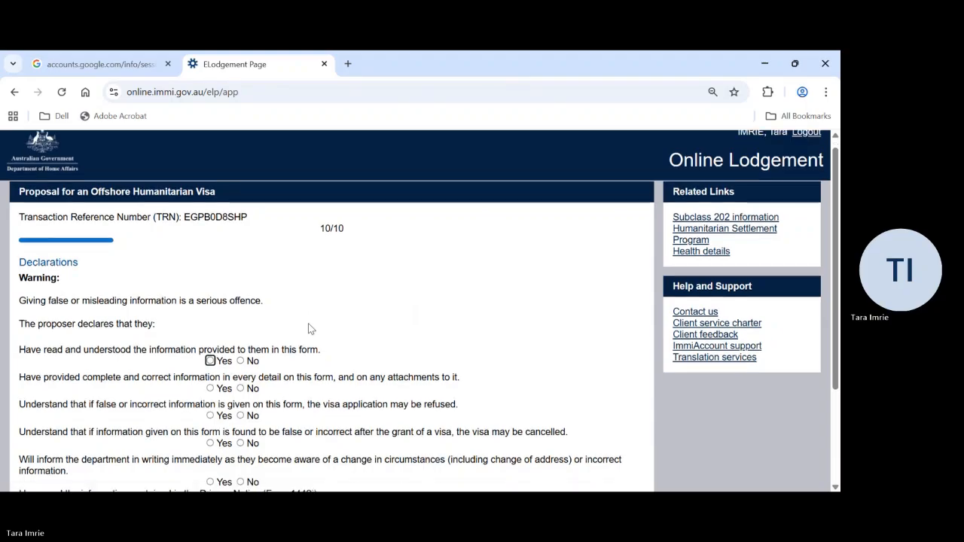
{"action": "scroll", "coordinate": [308, 323], "scroll_direction": "up", "scroll_amount": 2}
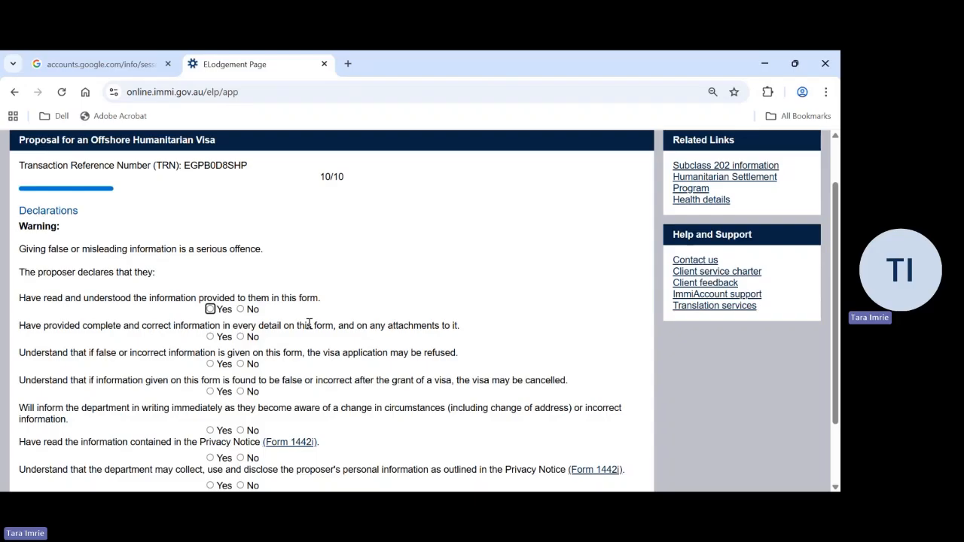
{"action": "scroll", "coordinate": [309, 323], "scroll_direction": "down", "scroll_amount": 1}
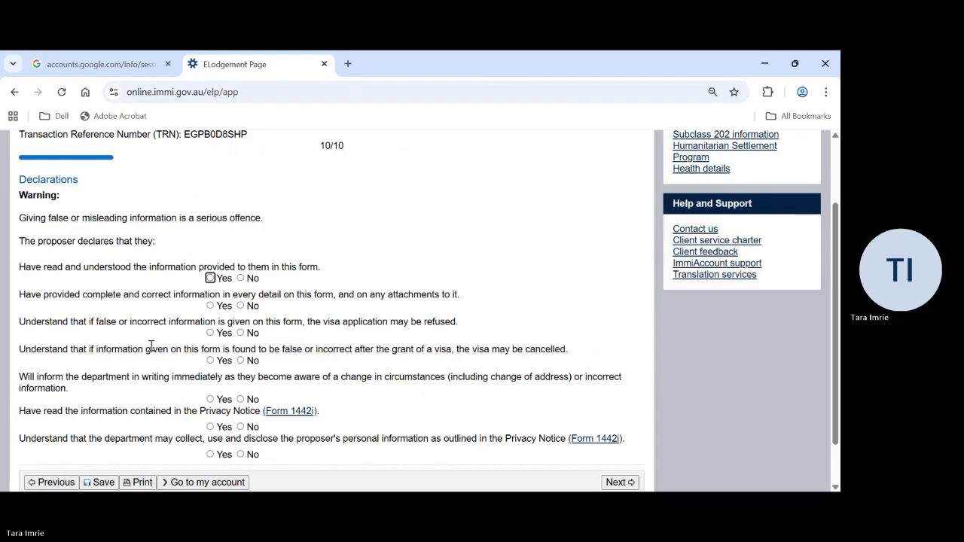
{"action": "scroll", "coordinate": [150, 346], "scroll_direction": "down", "scroll_amount": 1}
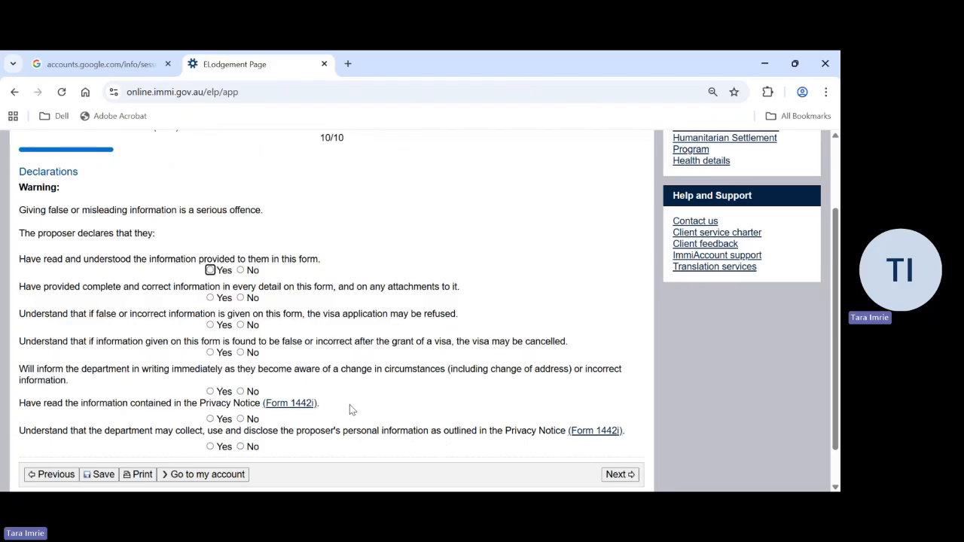
{"action": "left_click", "coordinate": [211, 270]}
{"action": "left_click", "coordinate": [210, 297]}
{"action": "left_click", "coordinate": [210, 325]}
{"action": "left_click", "coordinate": [210, 352]}
{"action": "left_click", "coordinate": [210, 392]}
{"action": "left_click", "coordinate": [210, 419]}
{"action": "left_click", "coordinate": [210, 447]}
{"action": "left_click", "coordinate": [616, 475]}
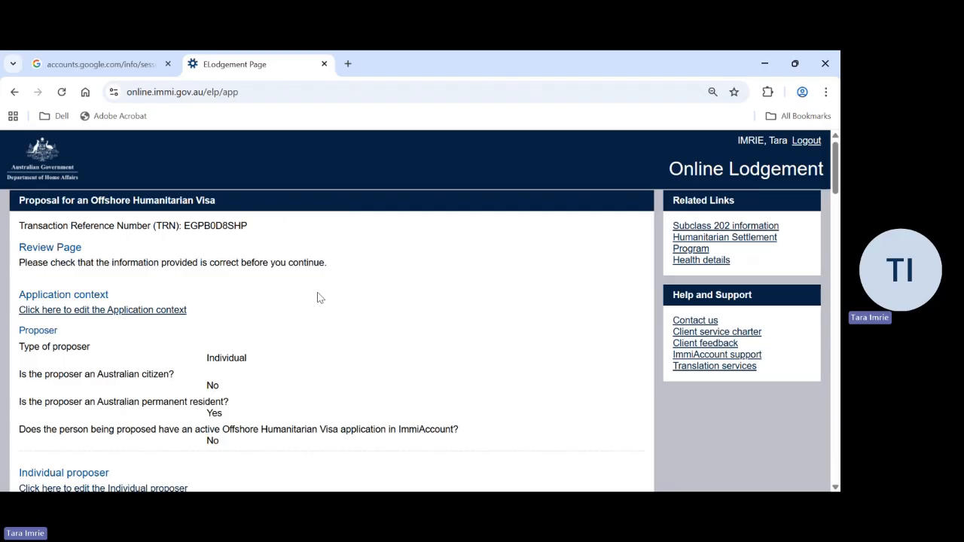
{"action": "scroll", "coordinate": [318, 298], "scroll_direction": "down", "scroll_amount": 5}
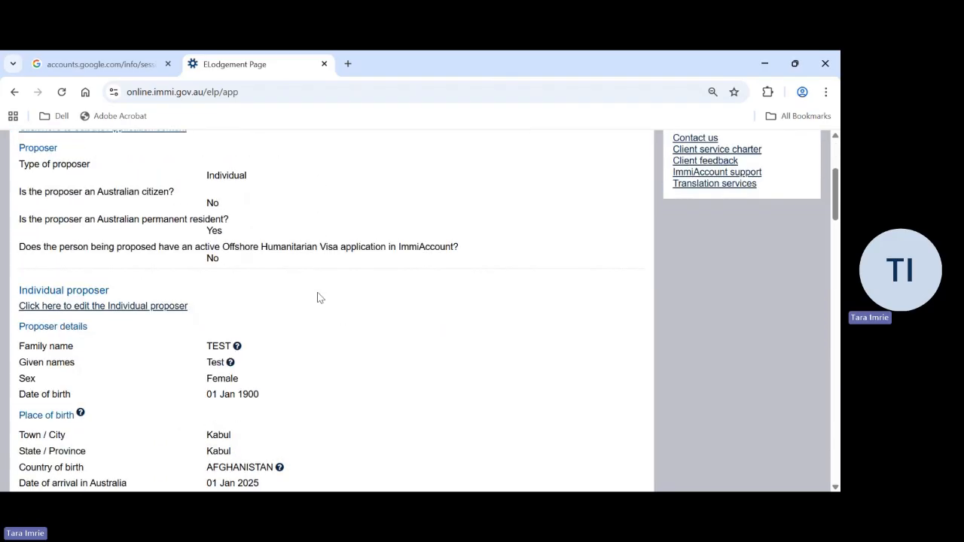
{"action": "scroll", "coordinate": [318, 298], "scroll_direction": "down", "scroll_amount": 8}
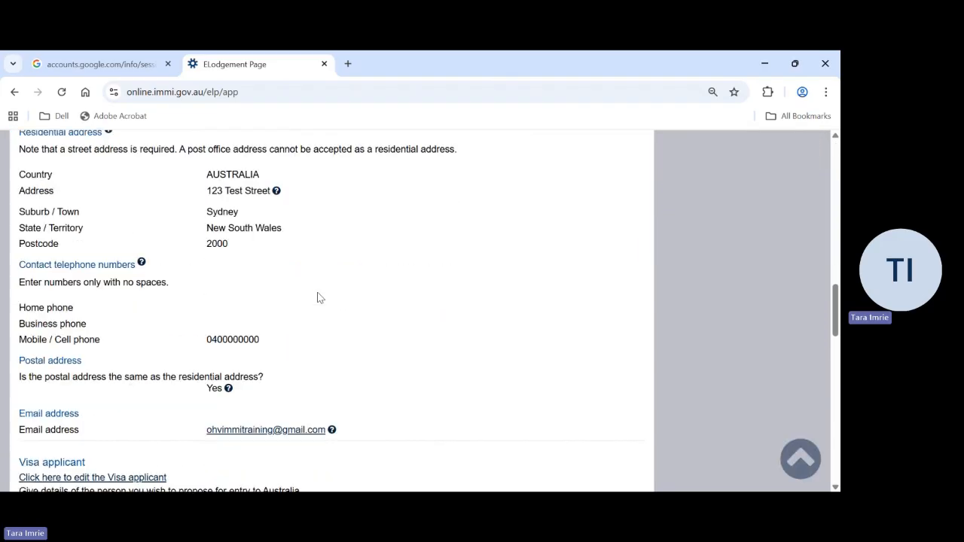
{"action": "scroll", "coordinate": [318, 298], "scroll_direction": "down", "scroll_amount": 8}
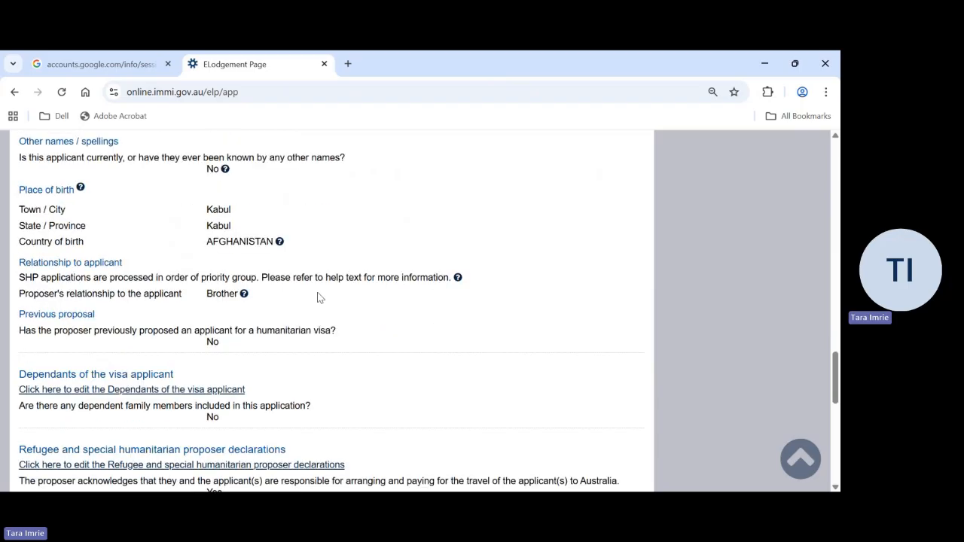
{"action": "scroll", "coordinate": [317, 298], "scroll_direction": "down", "scroll_amount": 5}
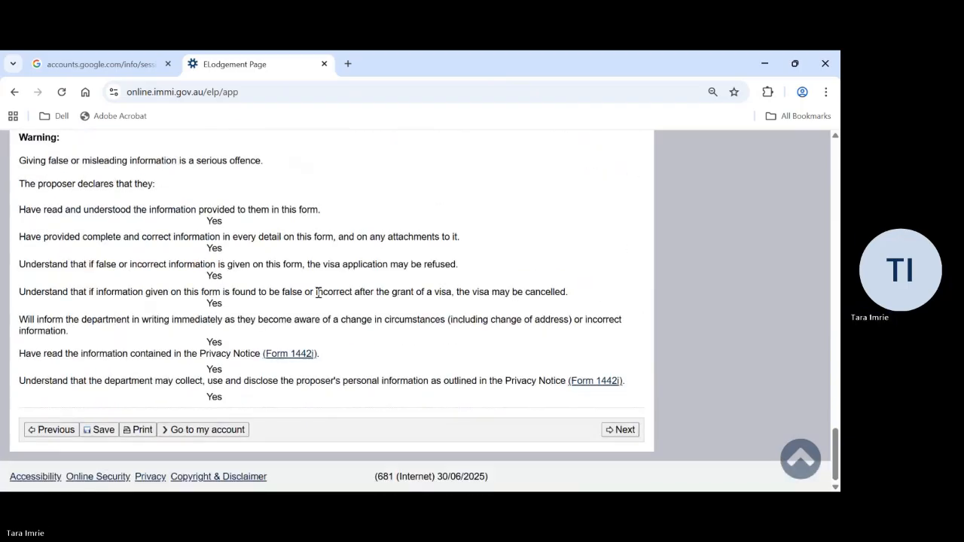
Go to Attach documents and expand the proposer's Australian permanent residence evidence entry
{"action": "left_click", "coordinate": [620, 434]}
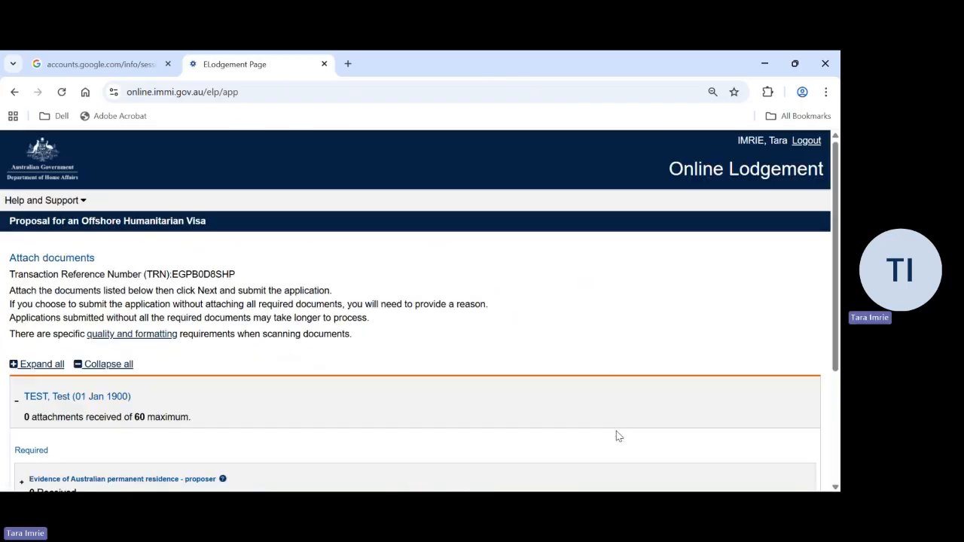
{"action": "scroll", "coordinate": [429, 366], "scroll_direction": "down", "scroll_amount": 1}
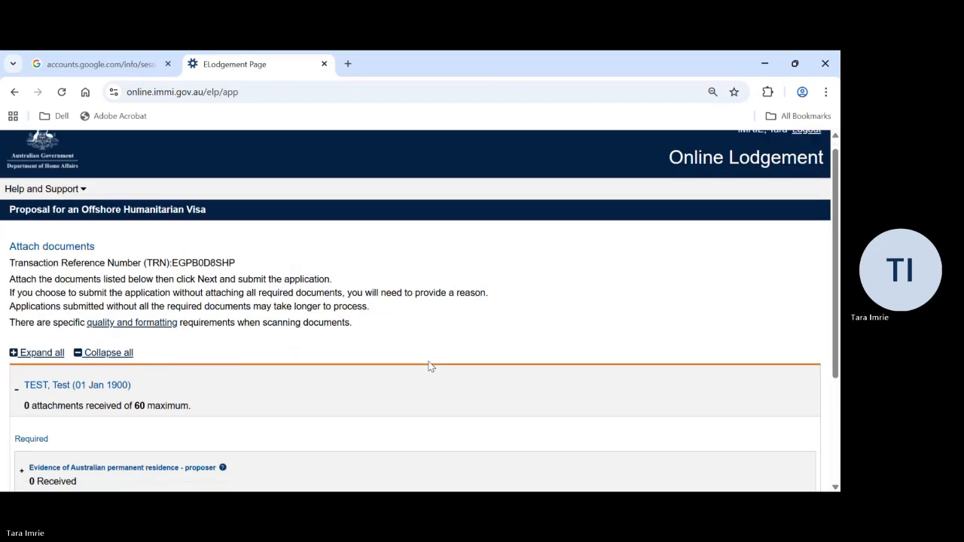
{"action": "scroll", "coordinate": [429, 366], "scroll_direction": "down", "scroll_amount": 3}
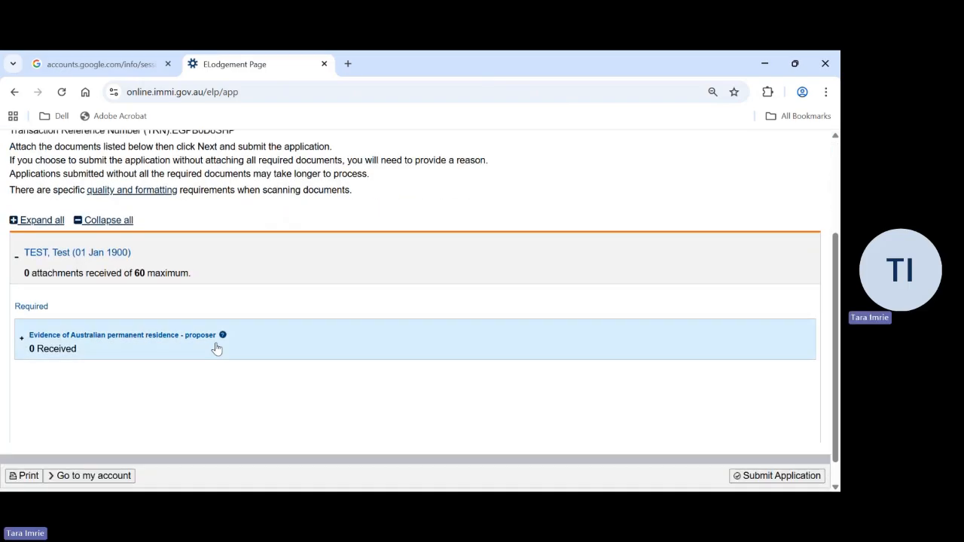
{"action": "scroll", "coordinate": [144, 298], "scroll_direction": "up", "scroll_amount": 3}
{"action": "scroll", "coordinate": [144, 298], "scroll_direction": "down", "scroll_amount": 2}
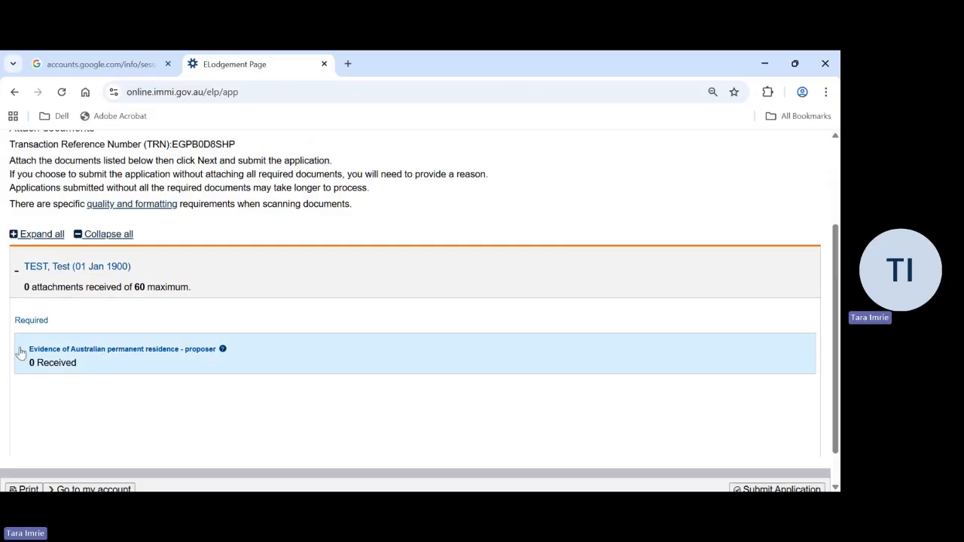
{"action": "left_click", "coordinate": [21, 353]}
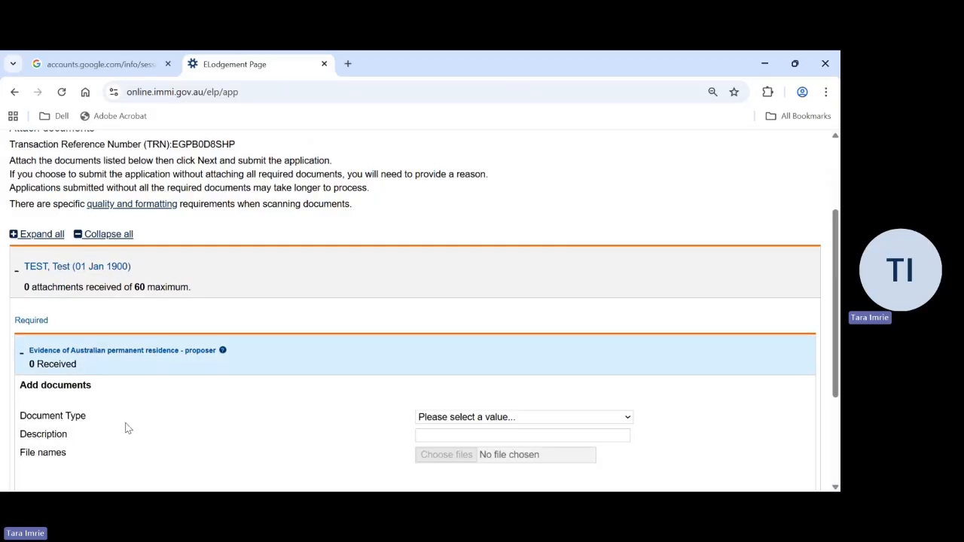
{"action": "scroll", "coordinate": [127, 428], "scroll_direction": "down", "scroll_amount": 3}
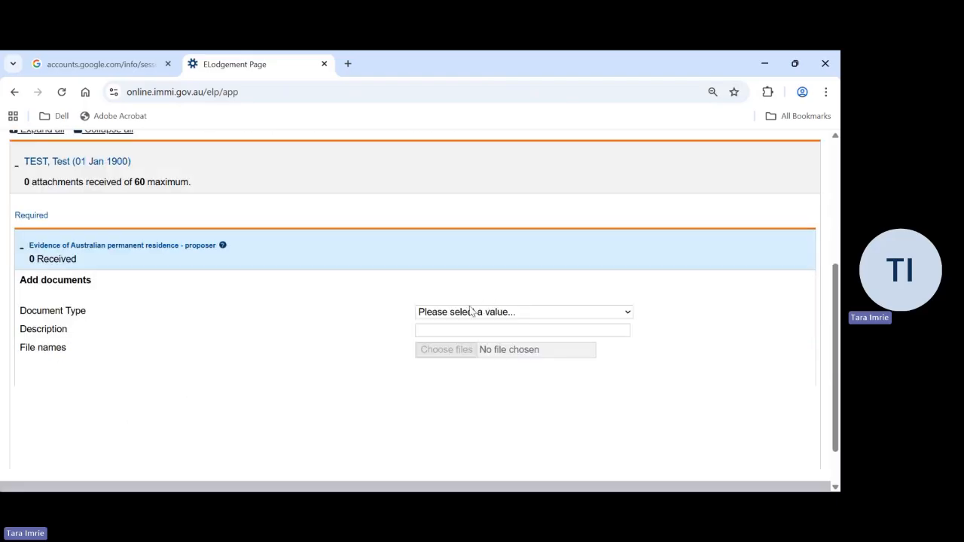
{"action": "key", "text": "Tab"}
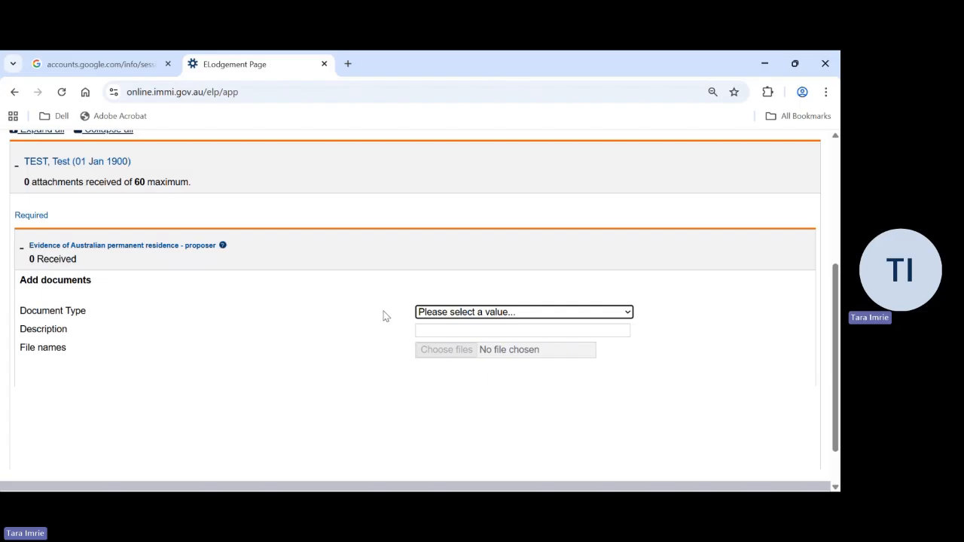
Set the document type to Visa Label with the description 'Visa grant letter'
{"action": "left_click", "coordinate": [465, 317]}
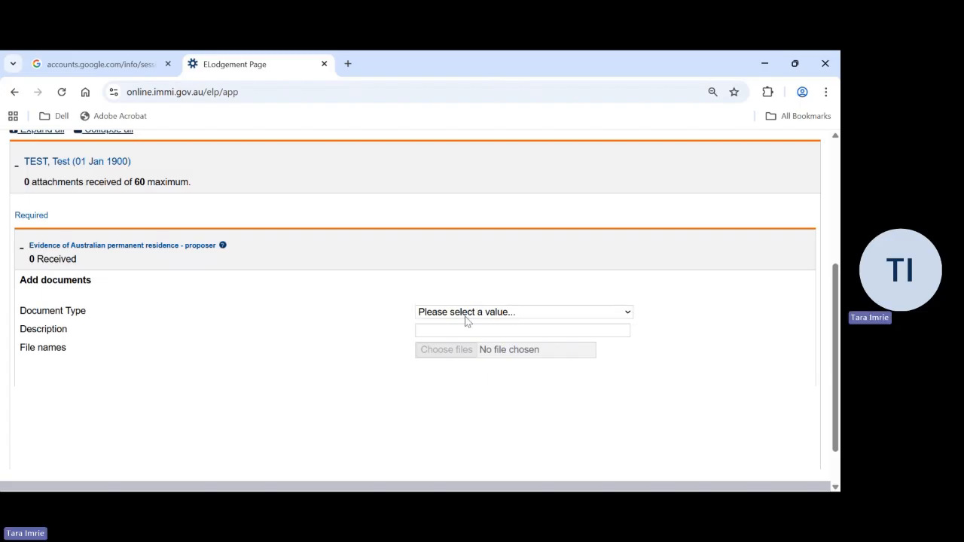
{"action": "left_click", "coordinate": [457, 399]}
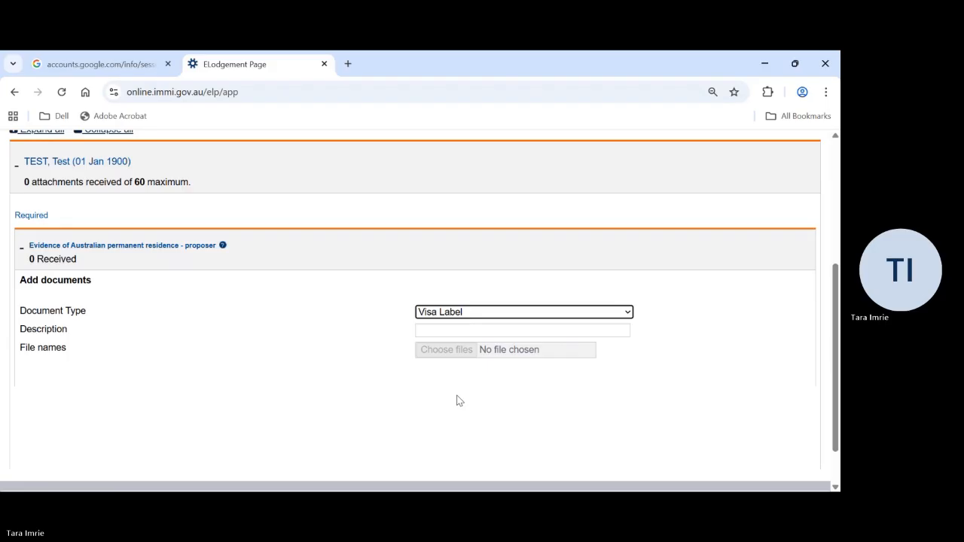
{"action": "left_click", "coordinate": [429, 330]}
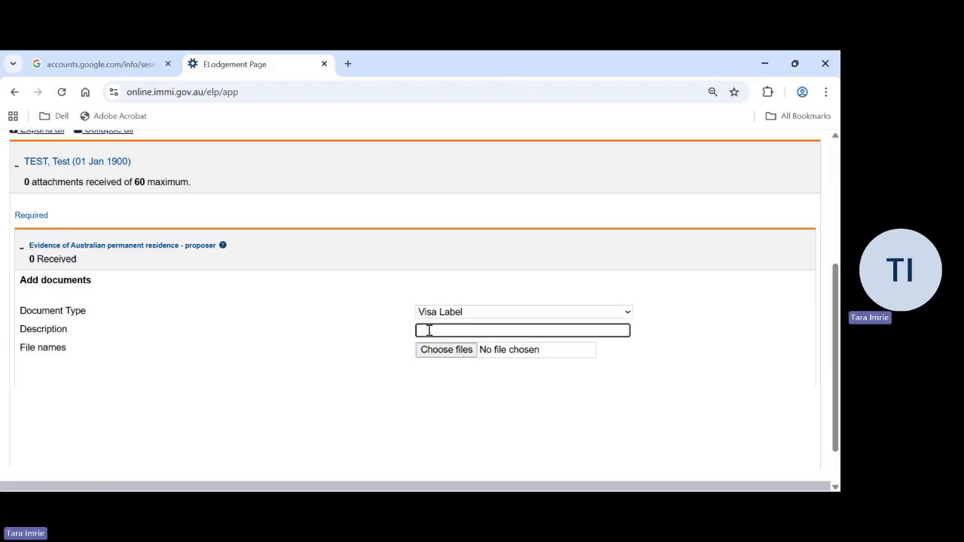
{"action": "type", "text": "Visa geant"}
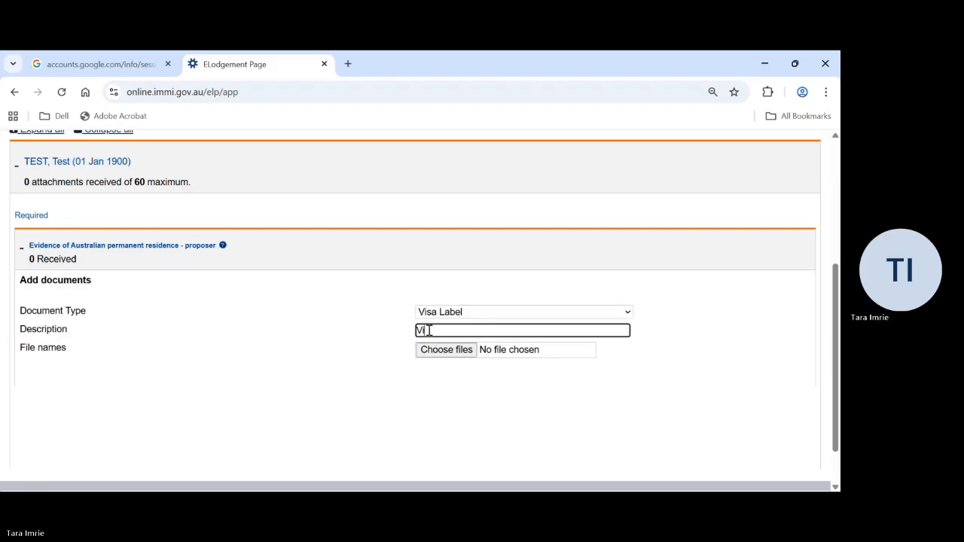
{"action": "key", "text": "BackSpace"}
{"action": "key", "text": "BackSpace"}
{"action": "key", "text": "BackSpace"}
{"action": "key", "text": "BackSpace"}
{"action": "key", "text": "BackSpace"}
{"action": "type", "text": "rant letter"}
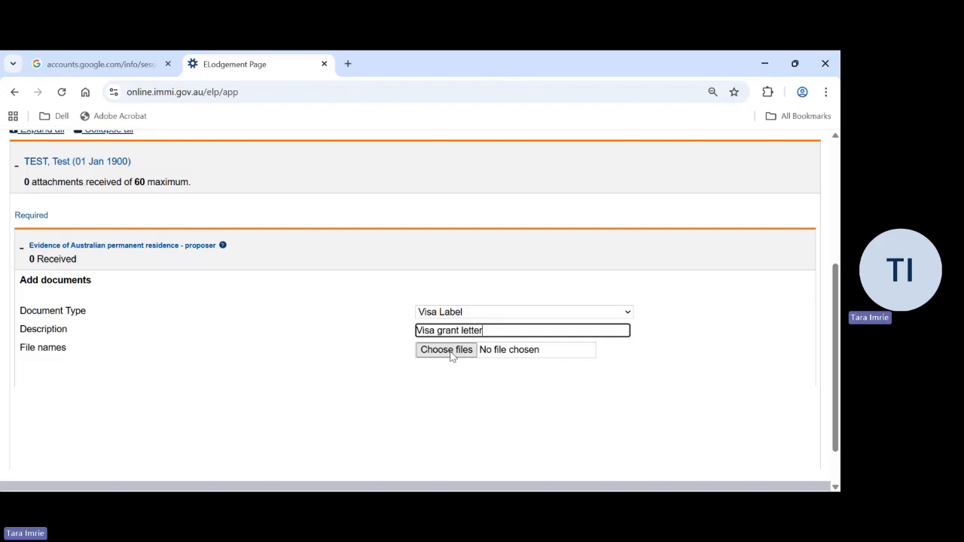
{"action": "scroll", "coordinate": [444, 381], "scroll_direction": "down", "scroll_amount": 2}
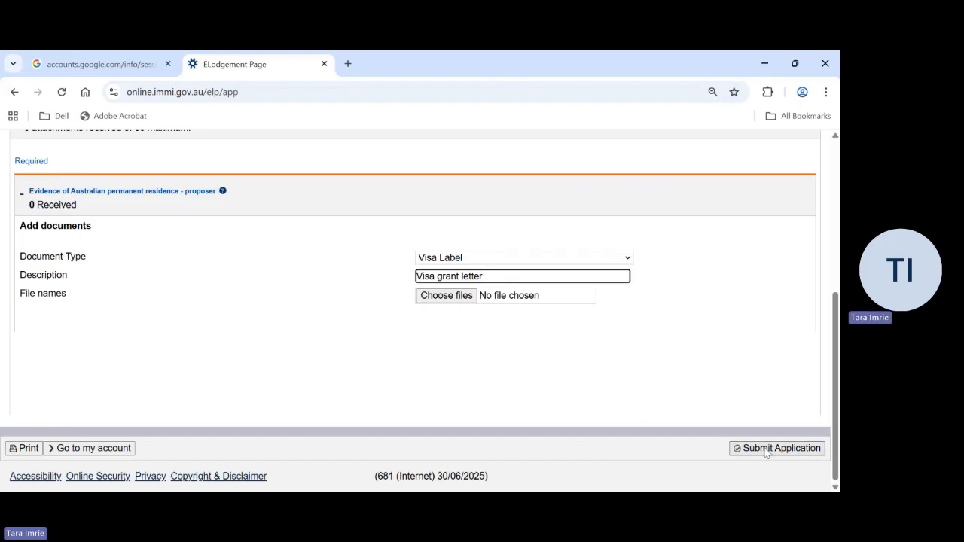
{"action": "scroll", "coordinate": [328, 318], "scroll_direction": "up", "scroll_amount": 10}
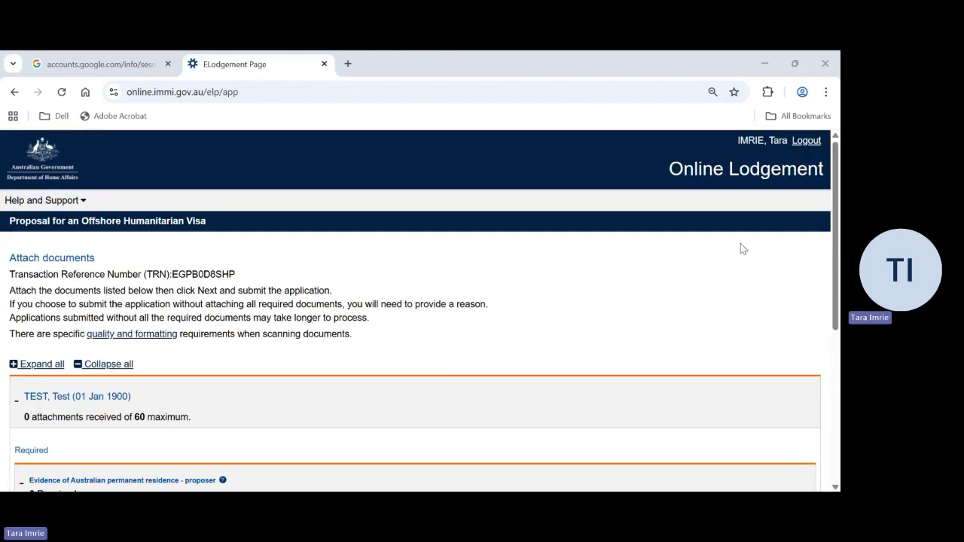
{"action": "scroll", "coordinate": [375, 309], "scroll_direction": "down", "scroll_amount": 1}
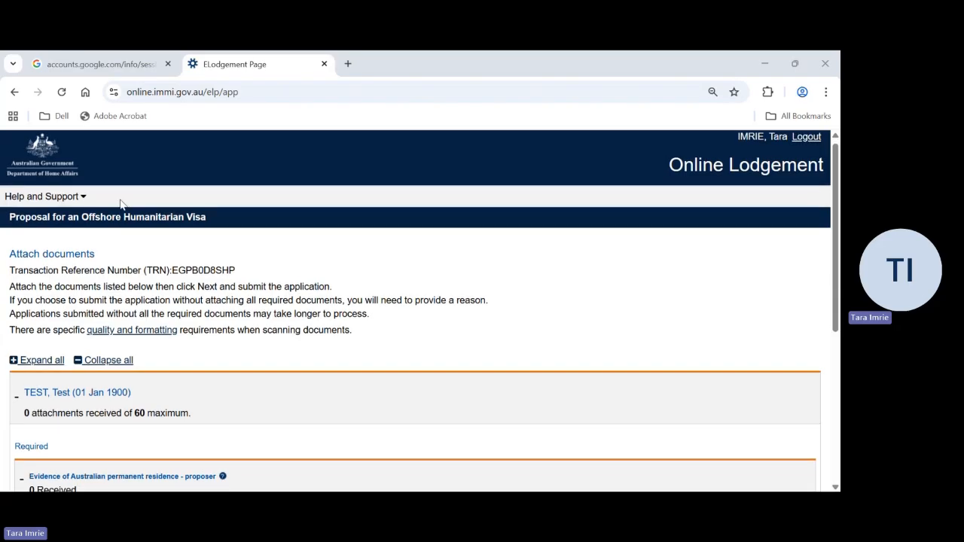
Shorten the web address to online.immi.gov.au/ola/app to show My applications
{"action": "left_click", "coordinate": [257, 91]}
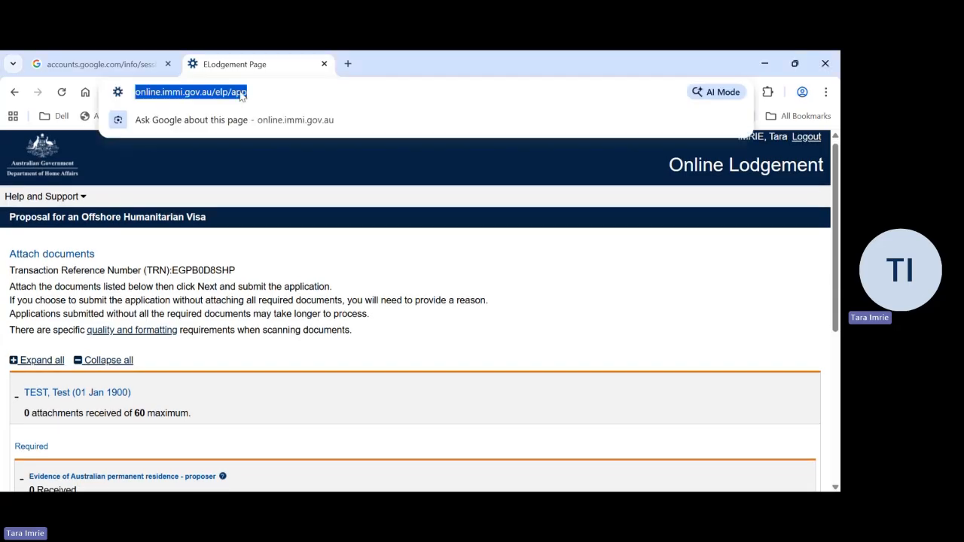
{"action": "left_click", "coordinate": [275, 93]}
{"action": "key", "text": "BackSpace"}
{"action": "key", "text": "BackSpace"}
{"action": "key", "text": "BackSpace"}
{"action": "key", "text": "BackSpace"}
{"action": "key", "text": "BackSpace"}
{"action": "key", "text": "BackSpace"}
{"action": "key", "text": "BackSpace"}
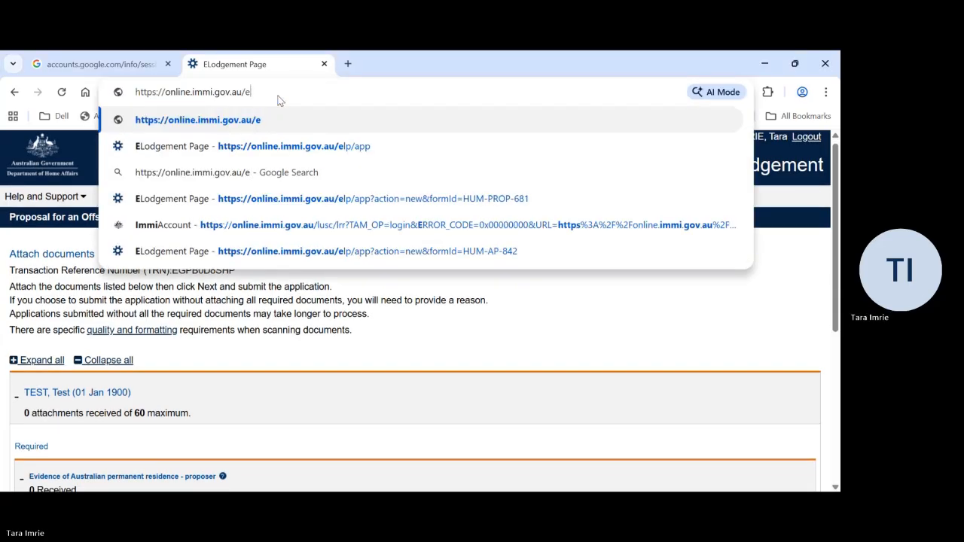
{"action": "key", "text": "Return"}
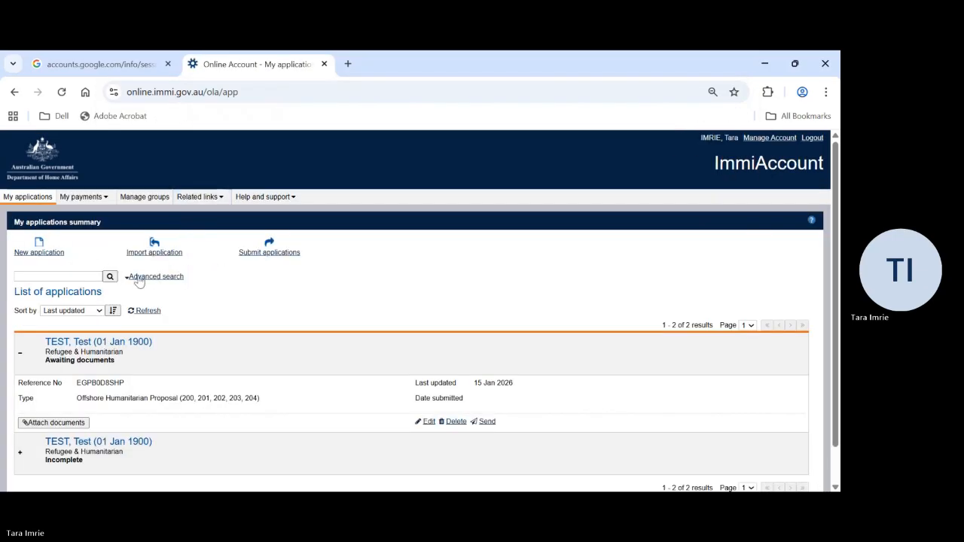